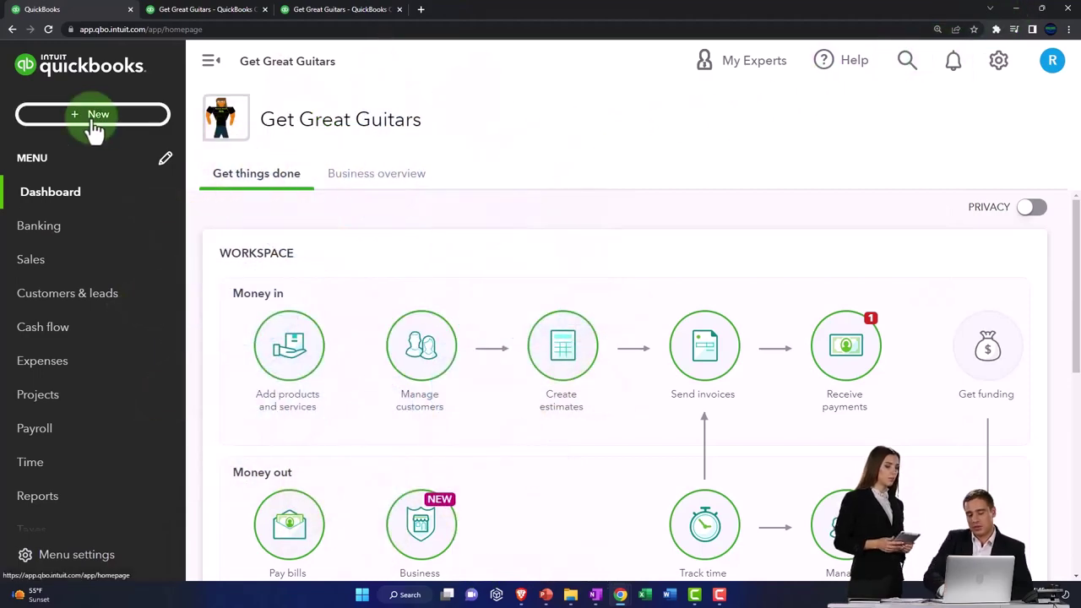
Step: Start a new purchase order and add Fender as a new vendor, using Fender as both company and display name
left_click(93, 116)
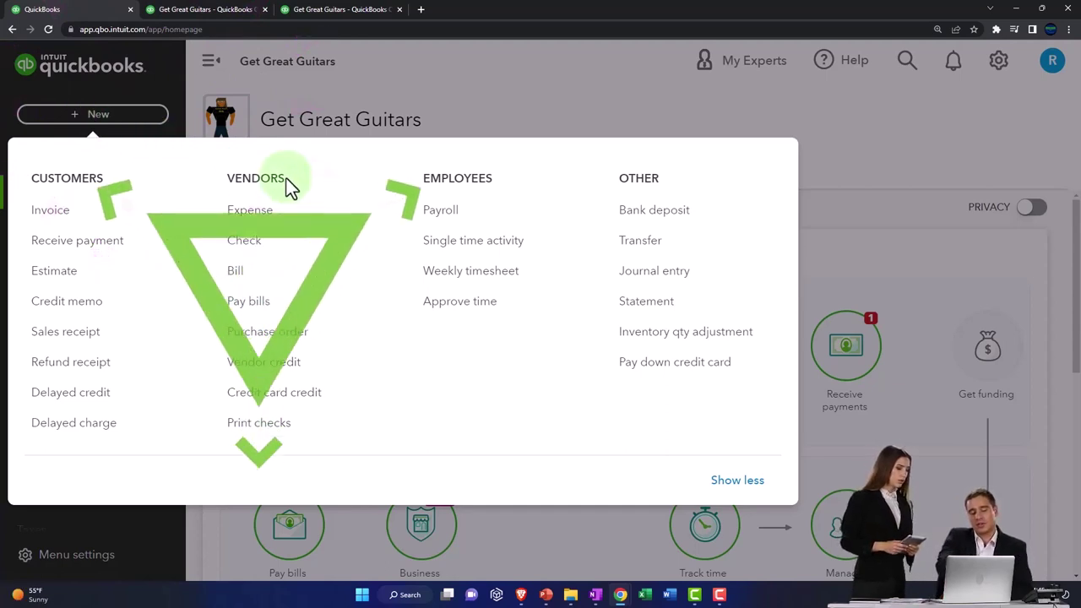
left_click(302, 337)
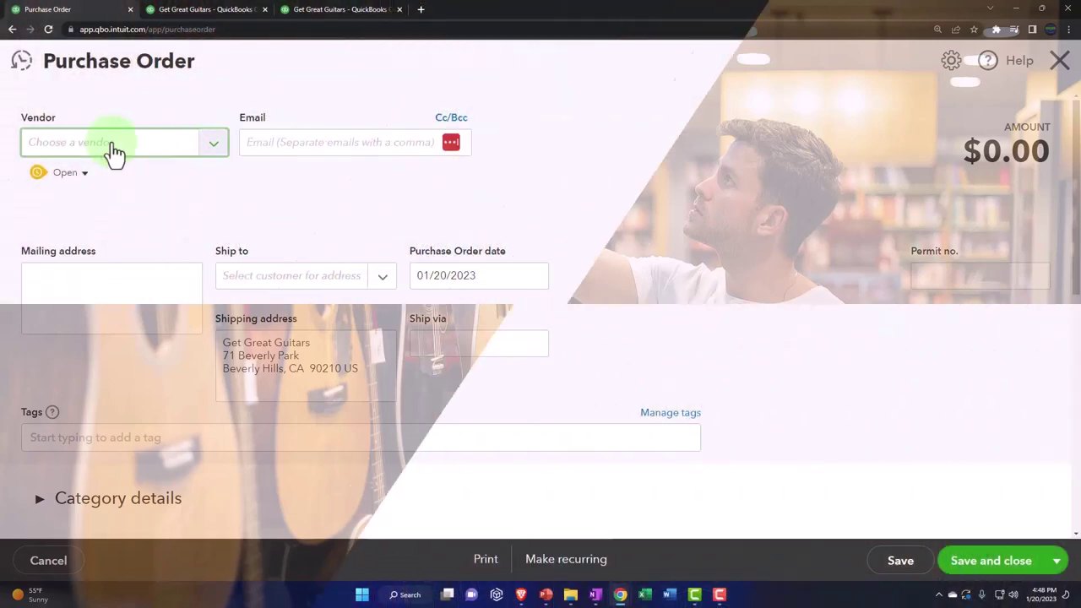
type("Fender")
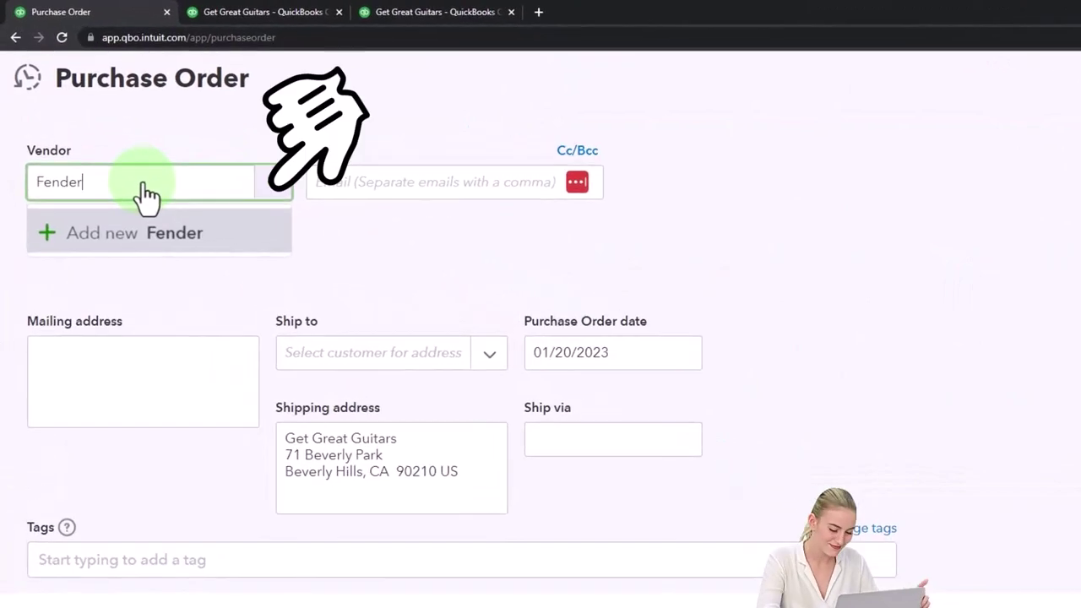
key("Return")
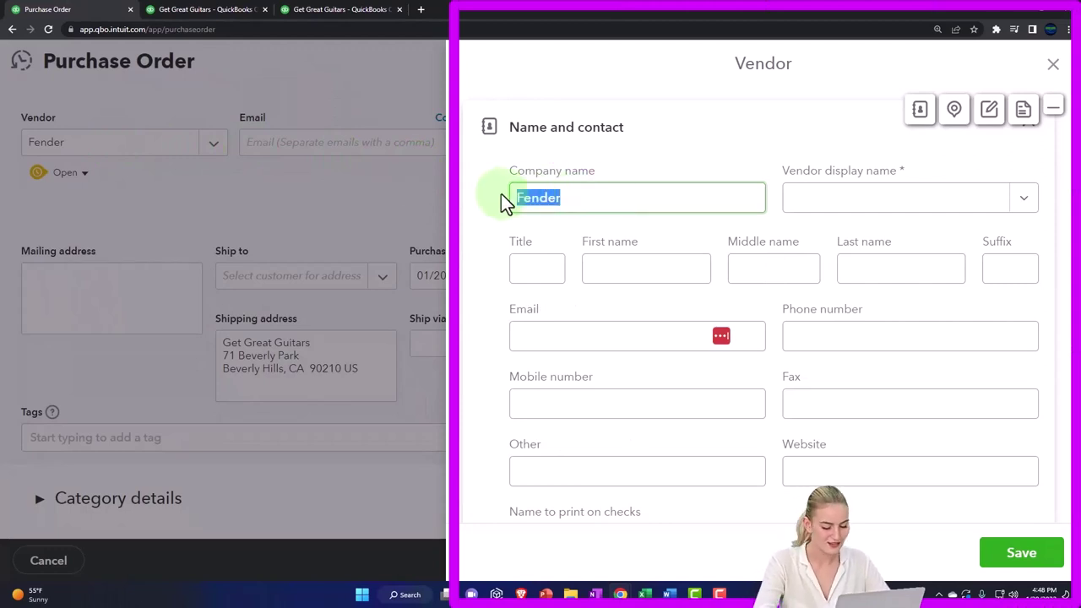
left_click(830, 200)
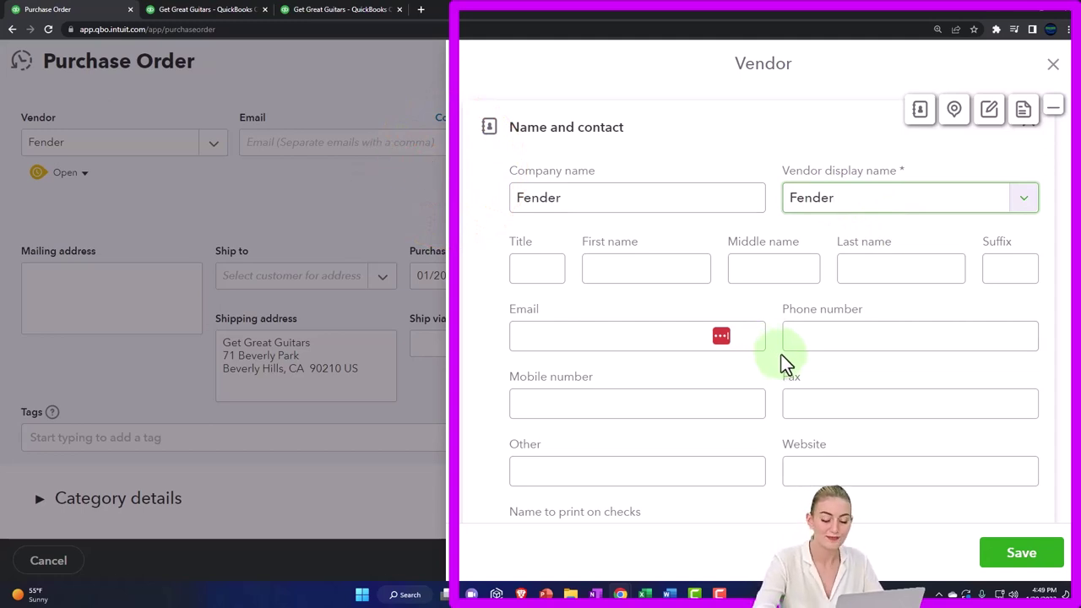
left_click(999, 558)
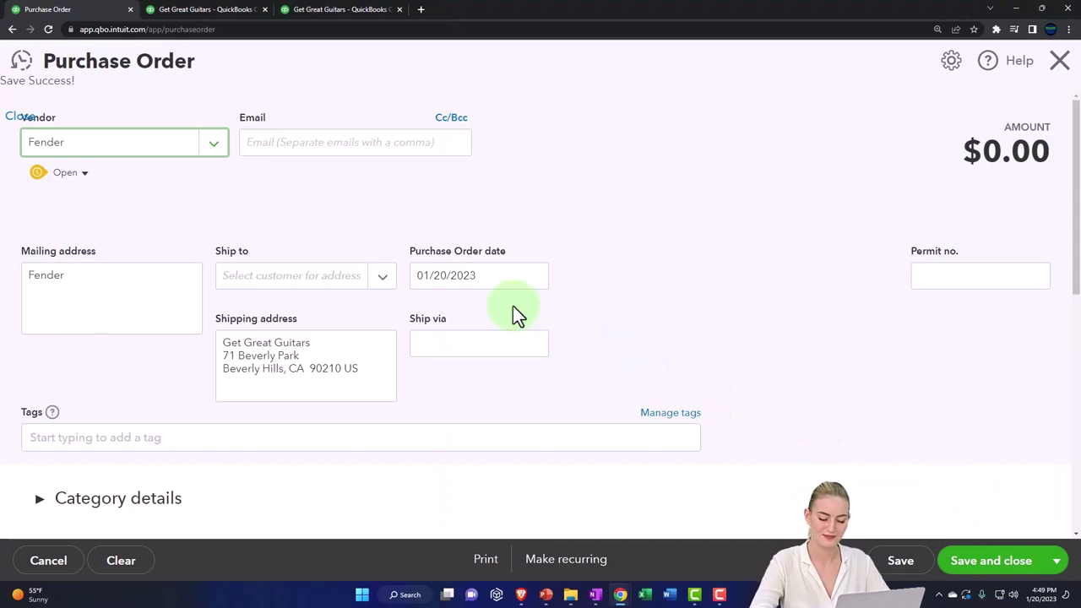
Step: Look through the customers available for the purchase order's Ship to address without choosing one
key("shift+Tab")
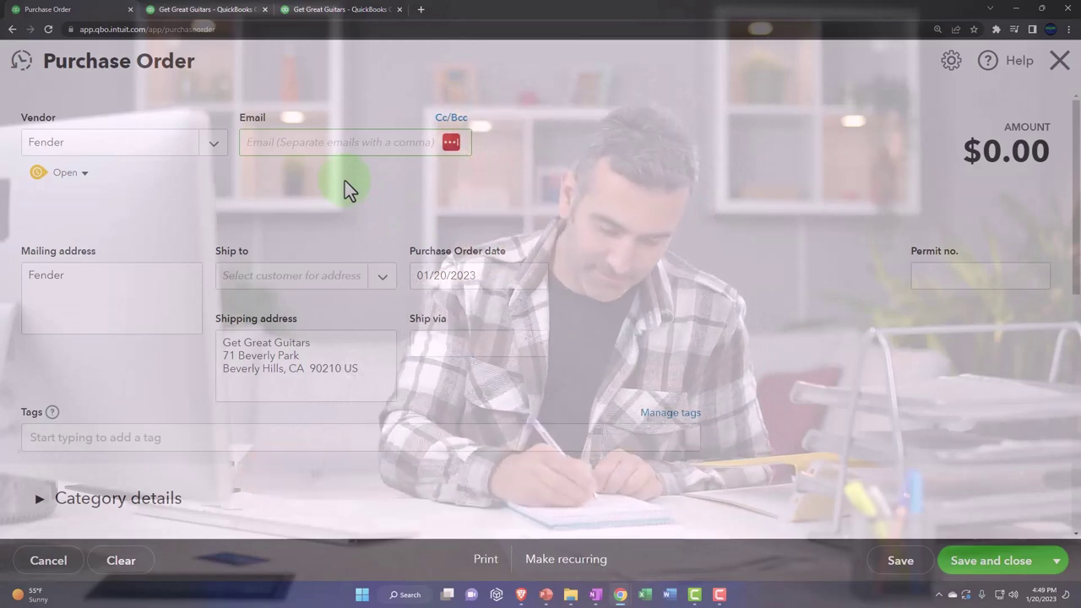
key("Tab")
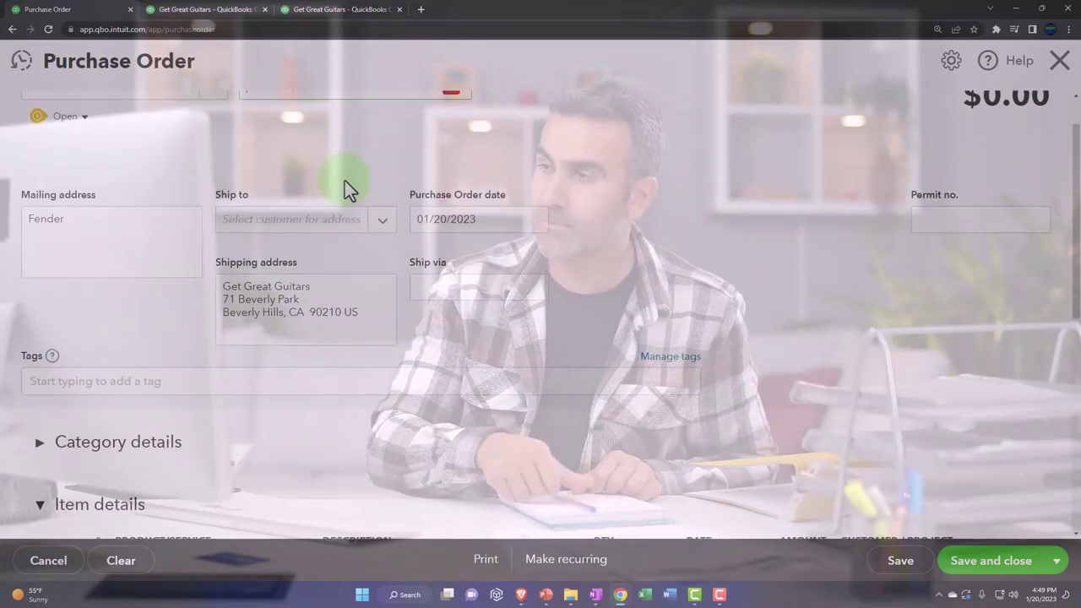
key("Tab")
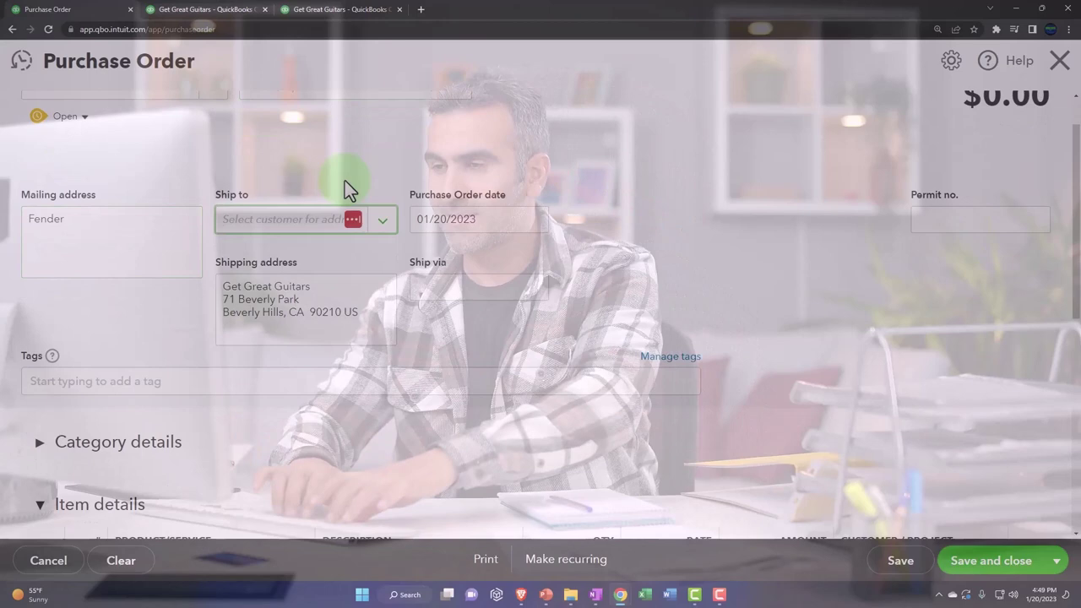
left_click(382, 221)
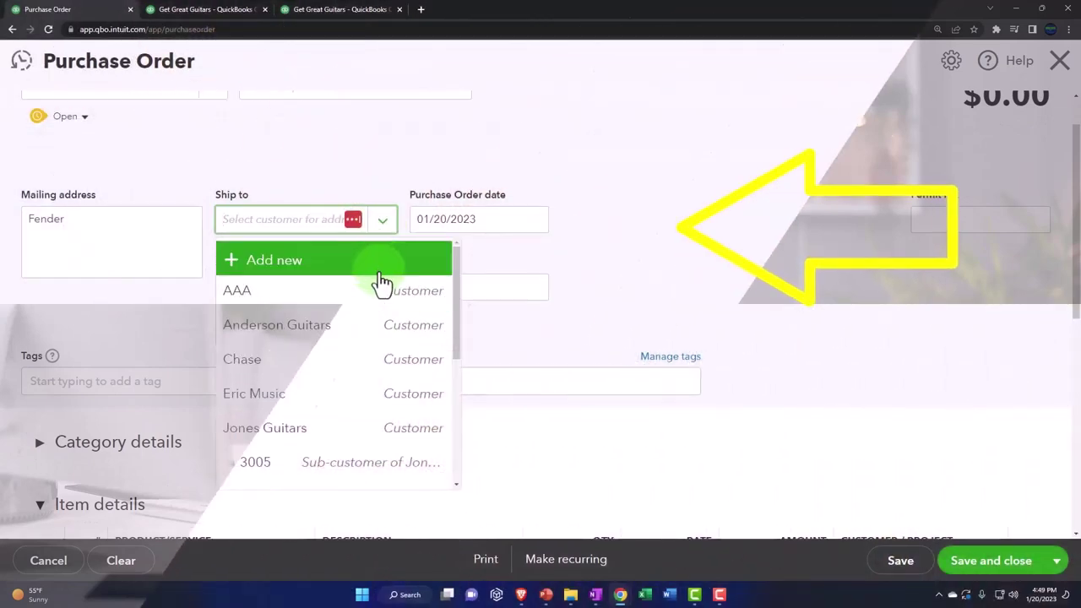
left_click(633, 190)
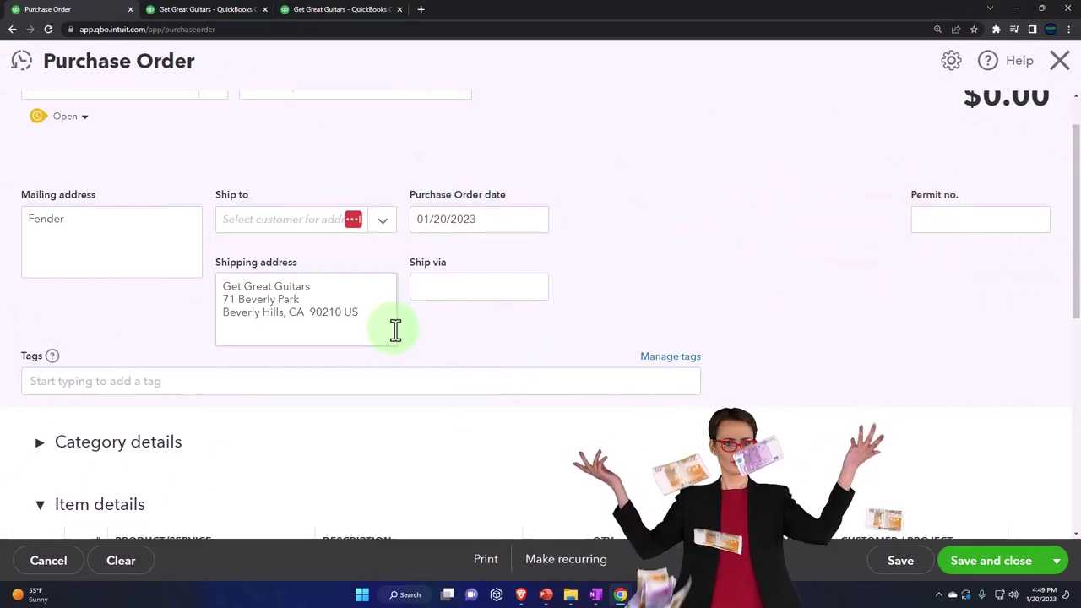
Step: Set the purchase order date to 02/02/2023
left_click(511, 219)
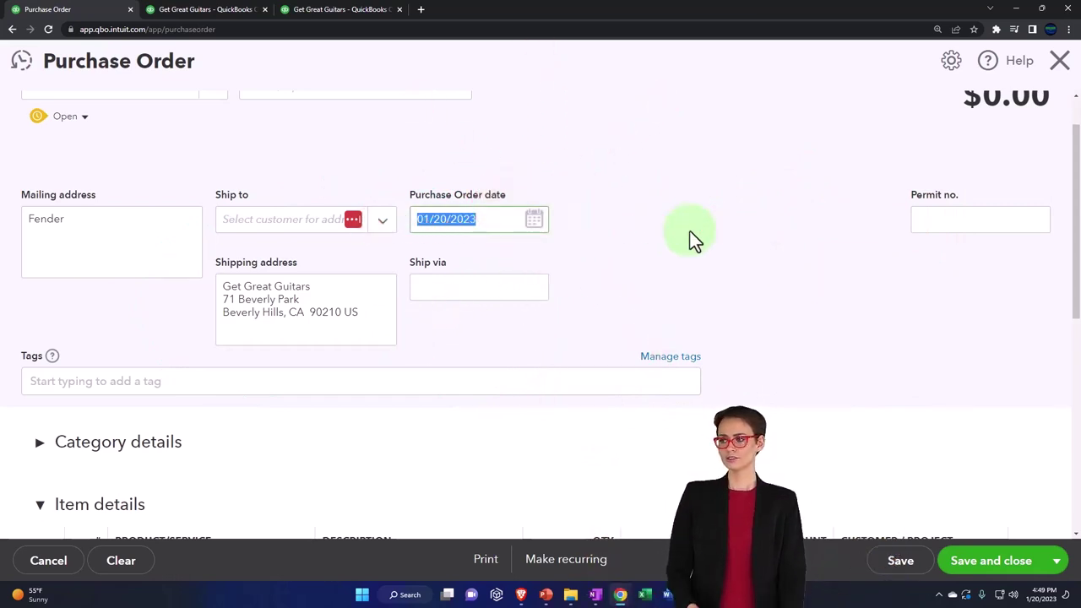
type("020222")
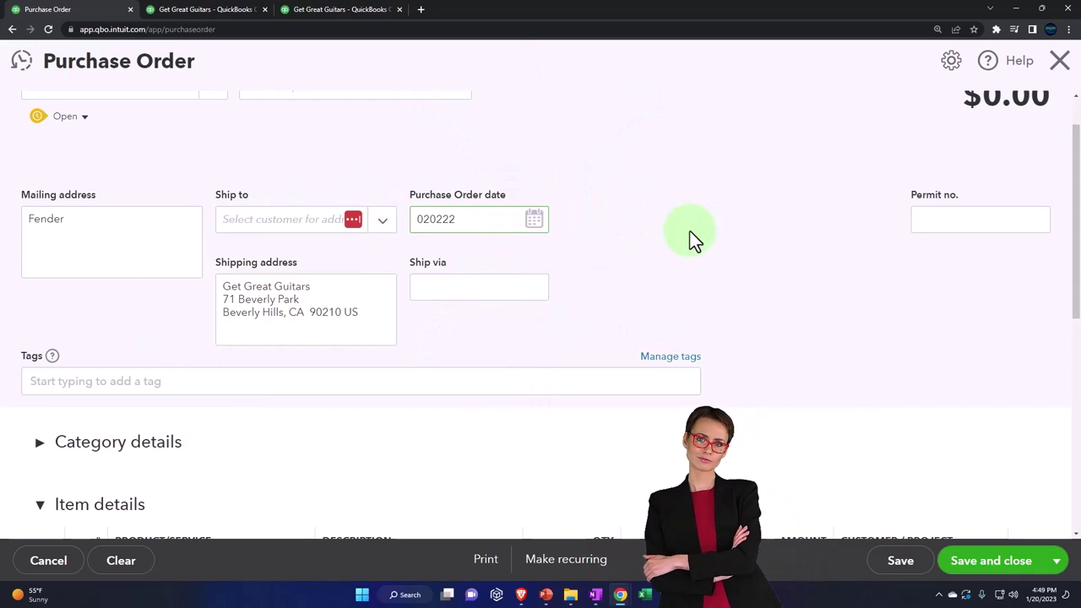
key("BackSpace")
type("3")
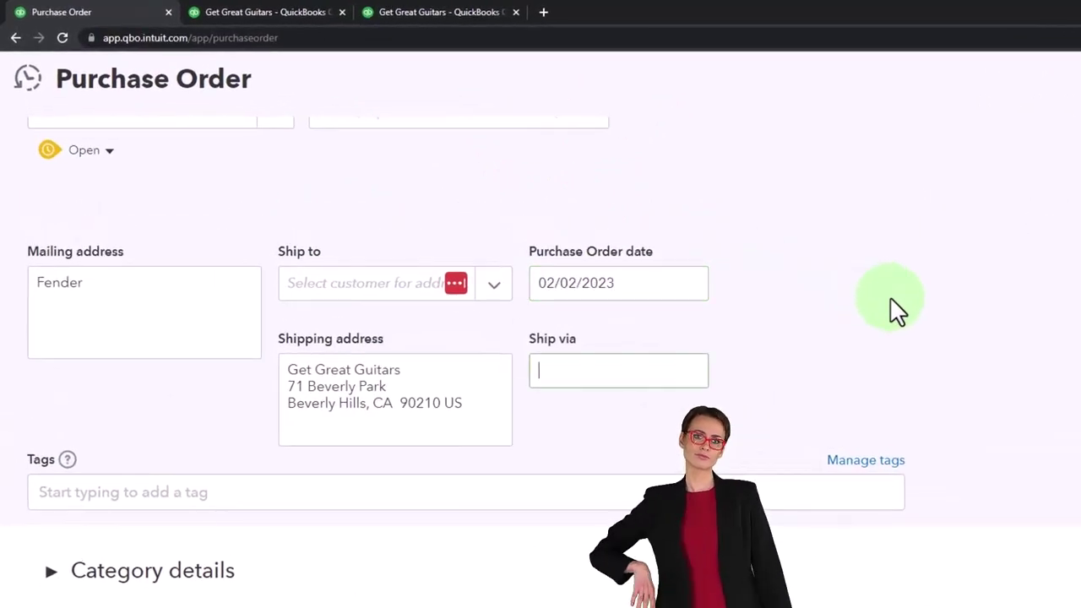
key("Tab")
Step: Expand the category details section to view its lines, and collapse it again
scroll(868, 302, "down", 2)
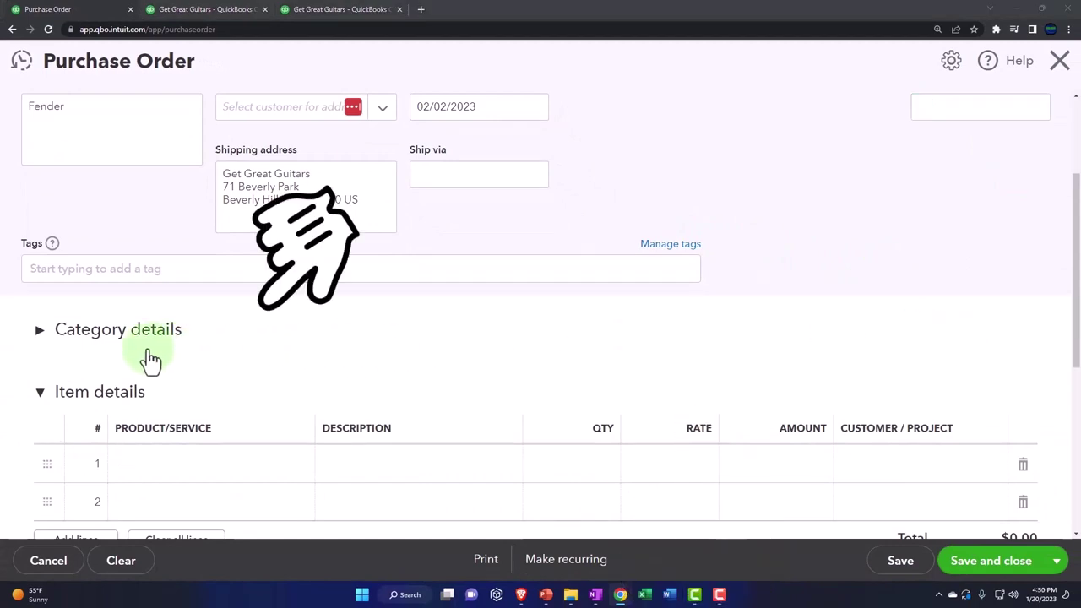
left_click(41, 331)
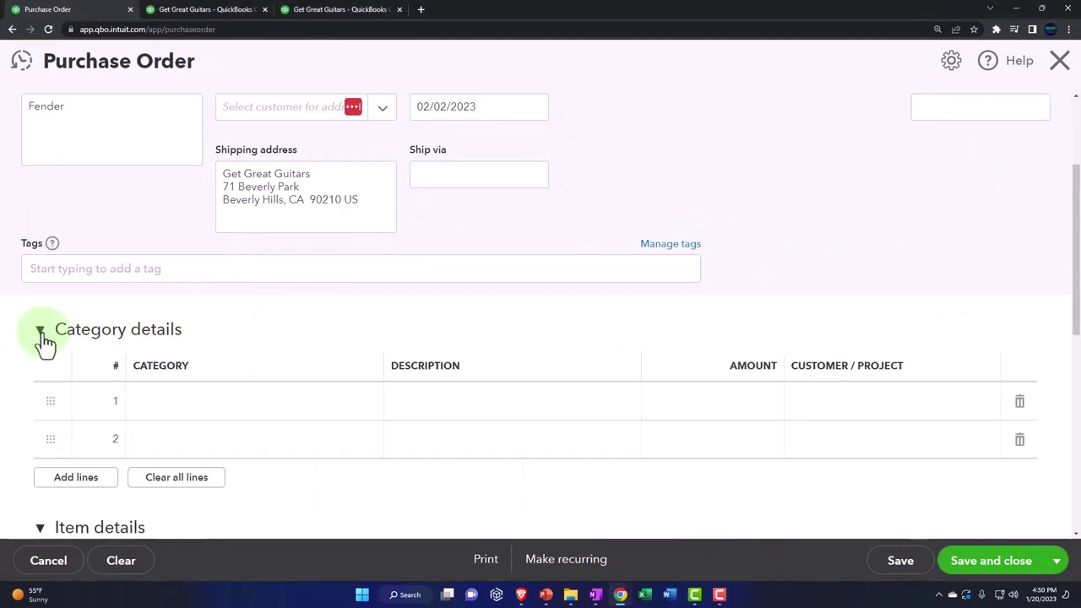
left_click(40, 331)
Step: Add a new product named SQ from the first item line, with Inventory as its type
scroll(42, 343, "down", 1)
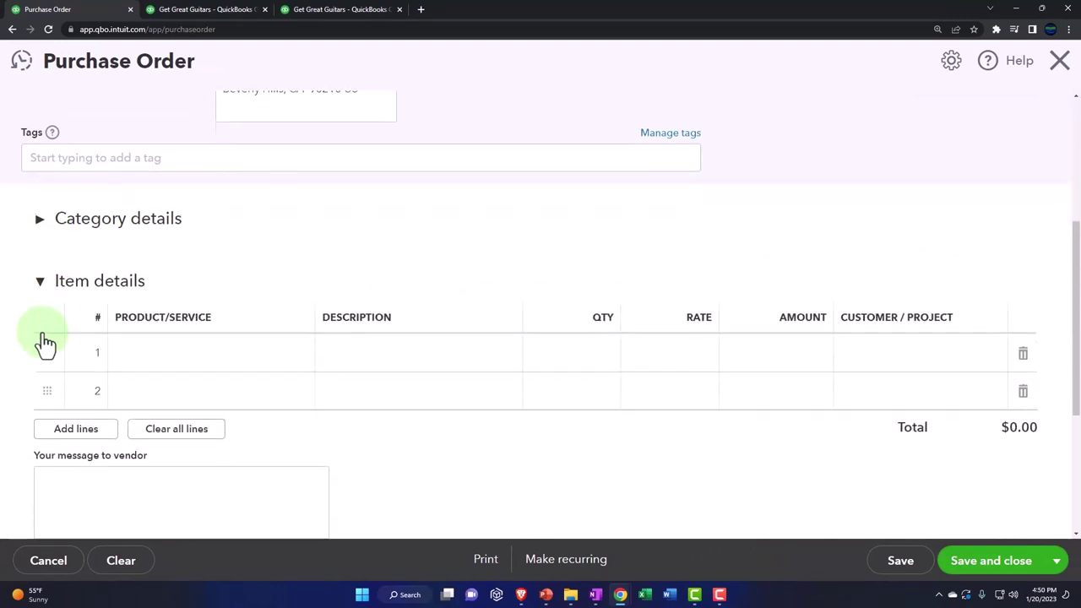
left_click(169, 362)
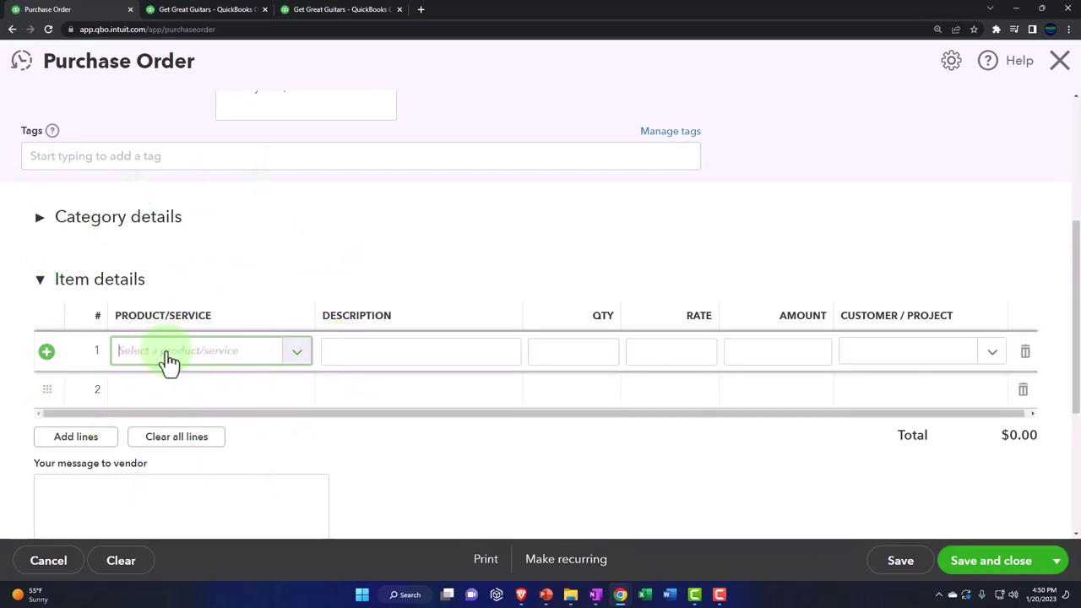
type("S")
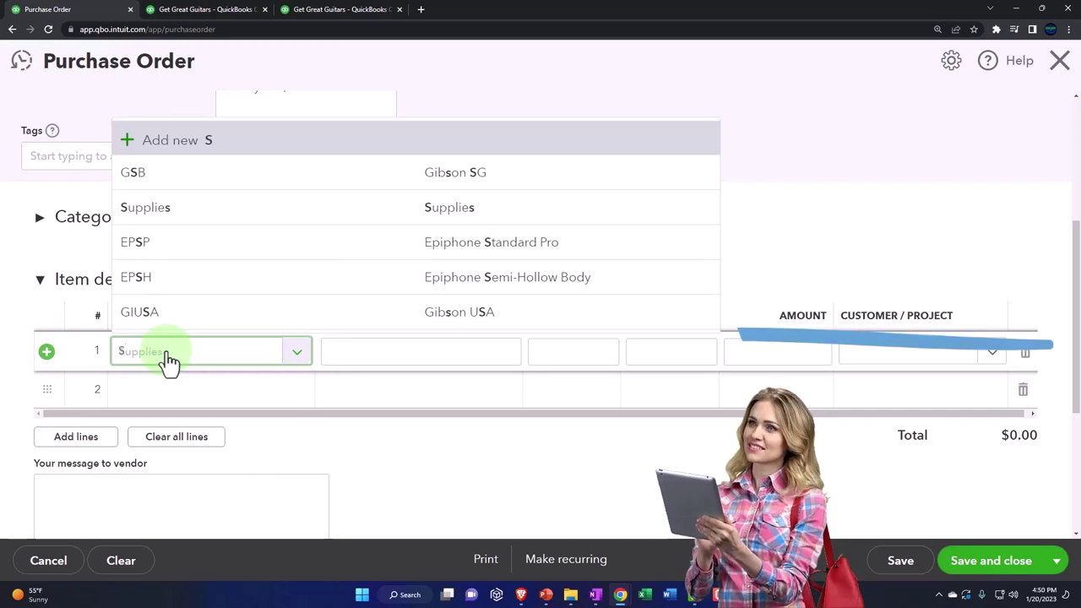
type("Q")
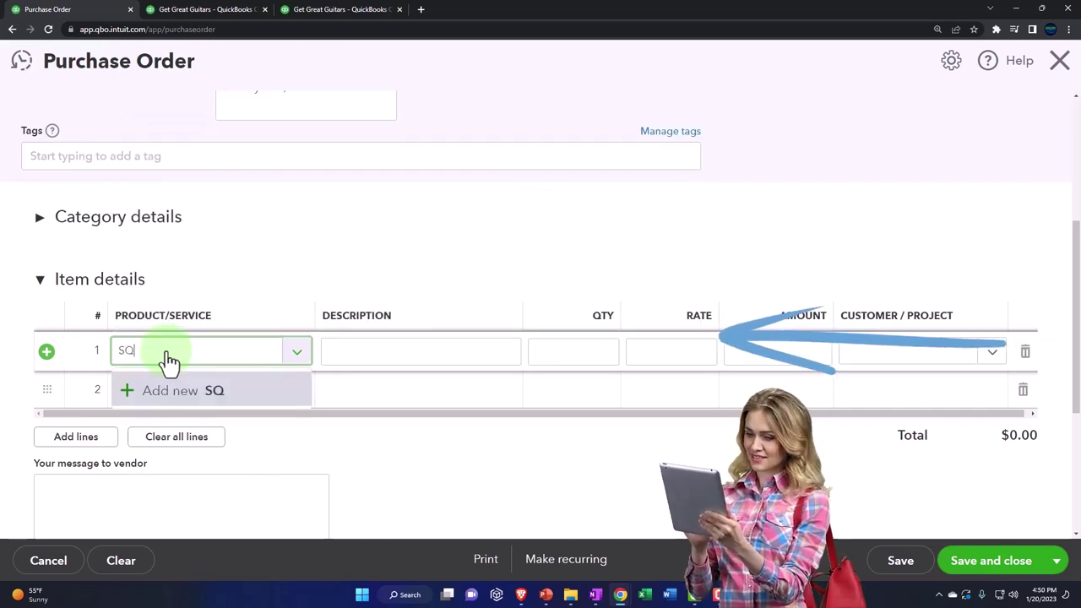
left_click(177, 393)
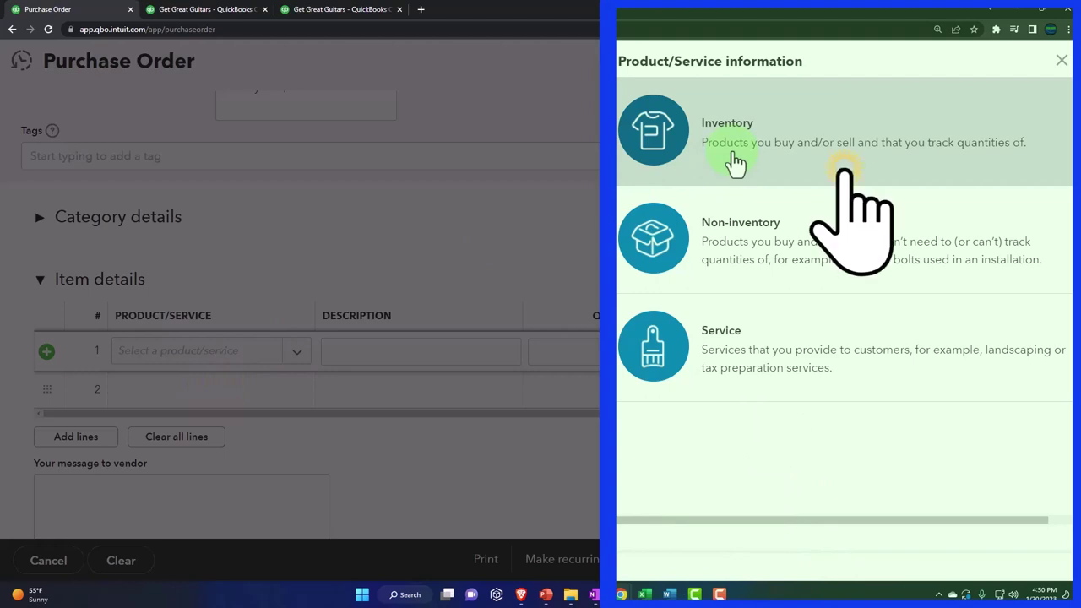
left_click(734, 162)
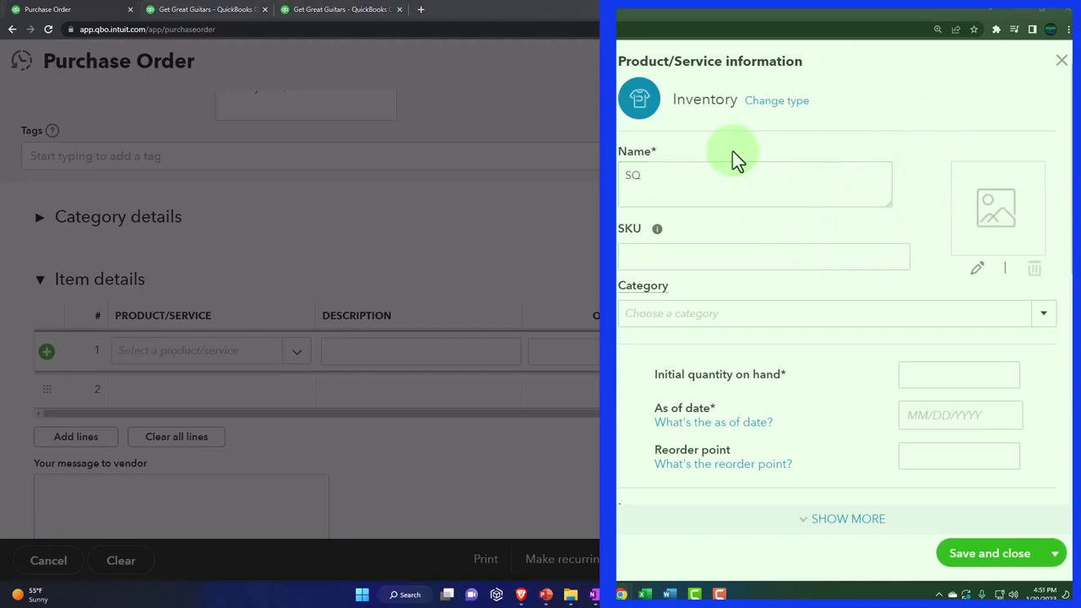
left_click(702, 187)
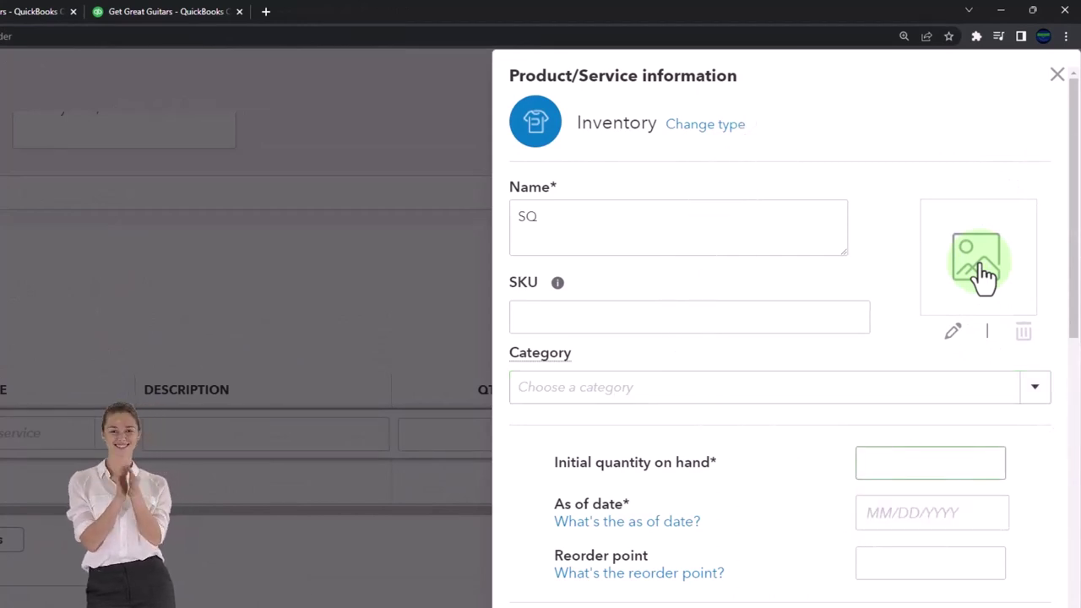
Step: Set the product's initial quantity on hand to 0, its as-of date to 01/01/2023 and its reorder point to 0
scroll(919, 278, "down", 3)
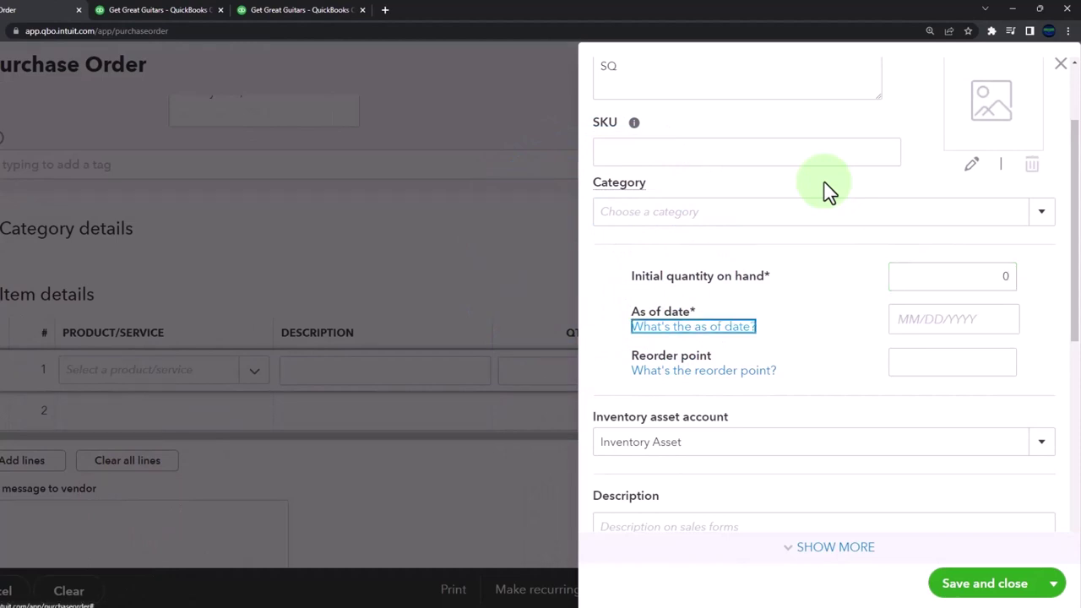
key("Tab")
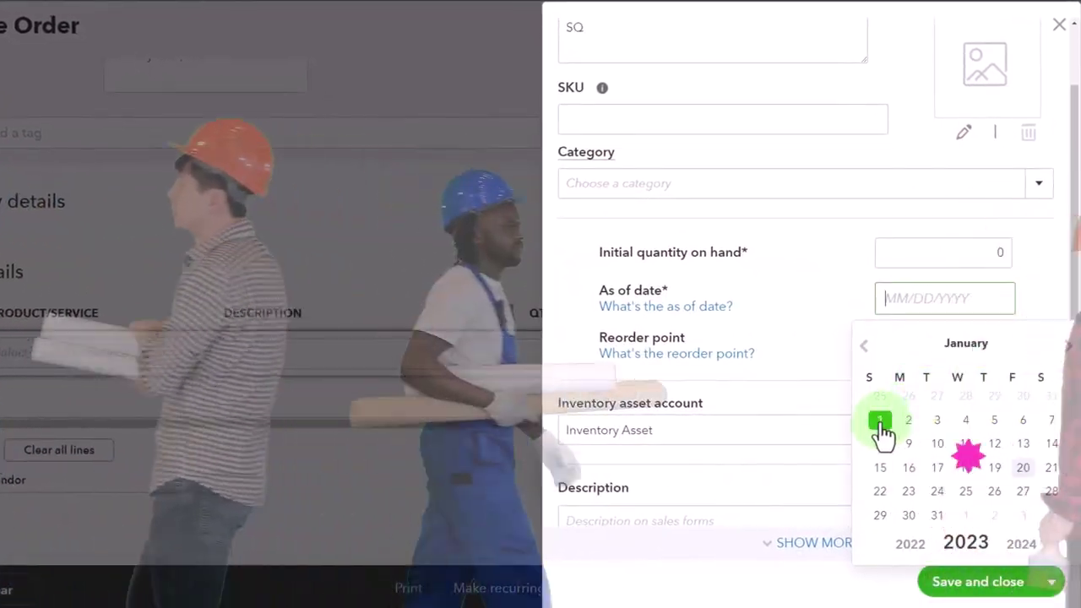
left_click(880, 422)
key("Tab")
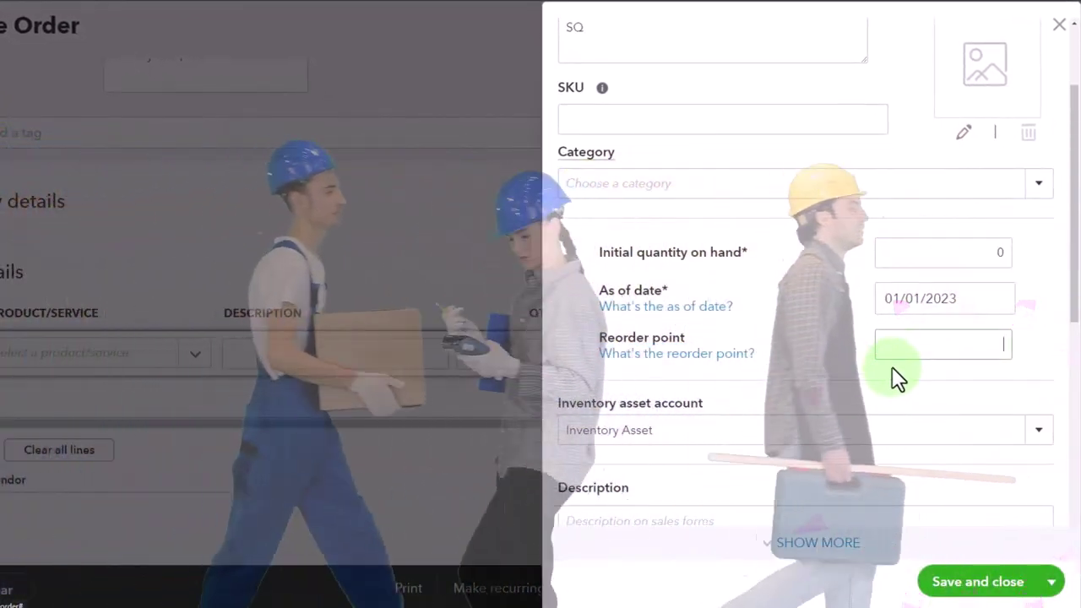
left_click(894, 352)
type("0")
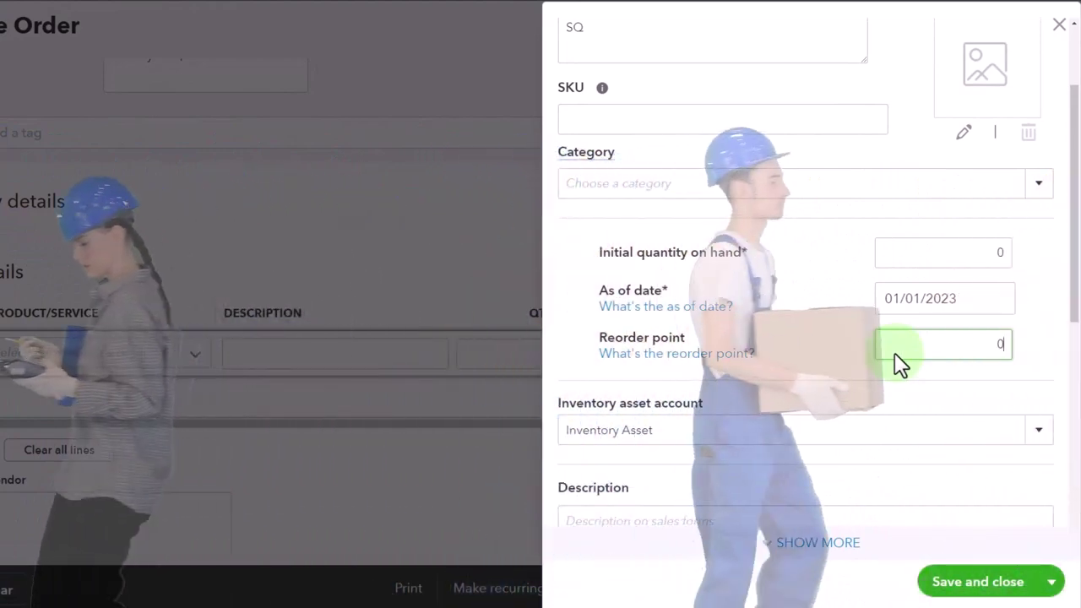
key("Tab")
Step: Enter Squire as the product's sales description and set its sales price to 244
scroll(749, 297, "down", 1)
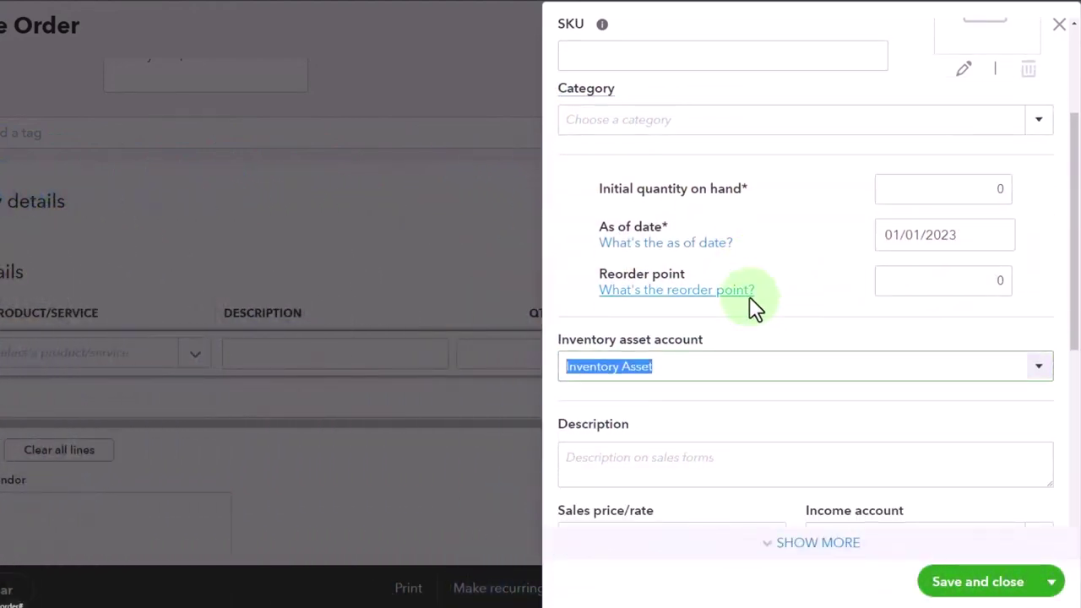
scroll(748, 298, "down", 1)
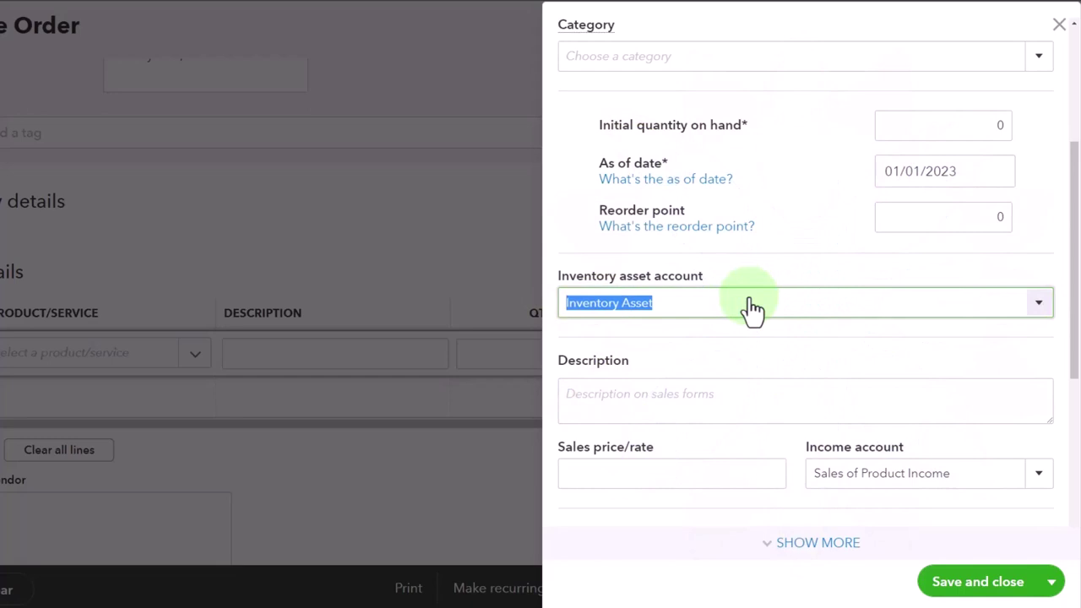
key("Tab")
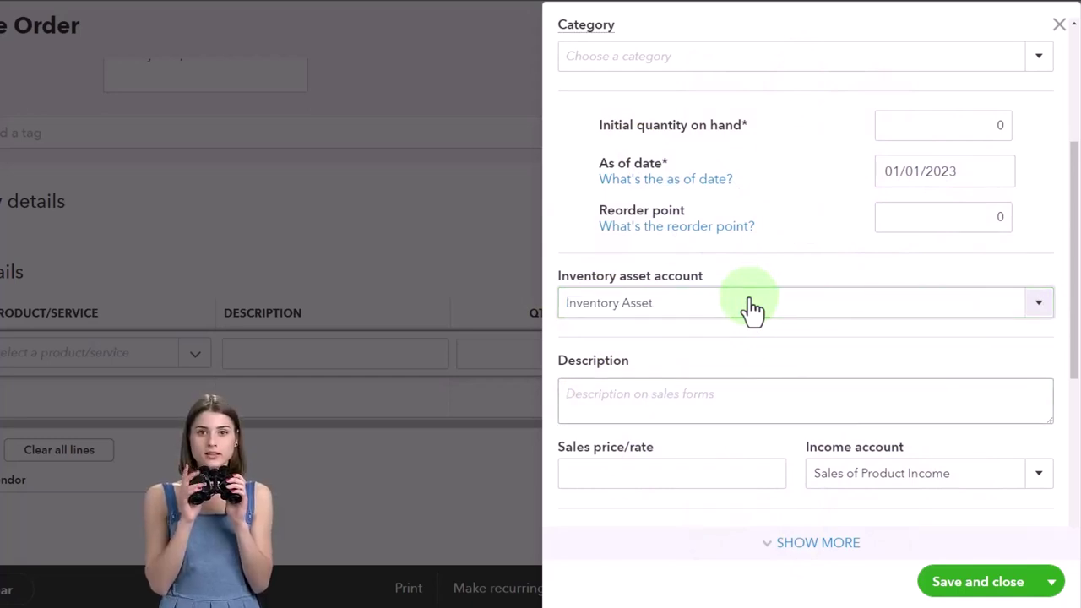
scroll(751, 304, "down", 1)
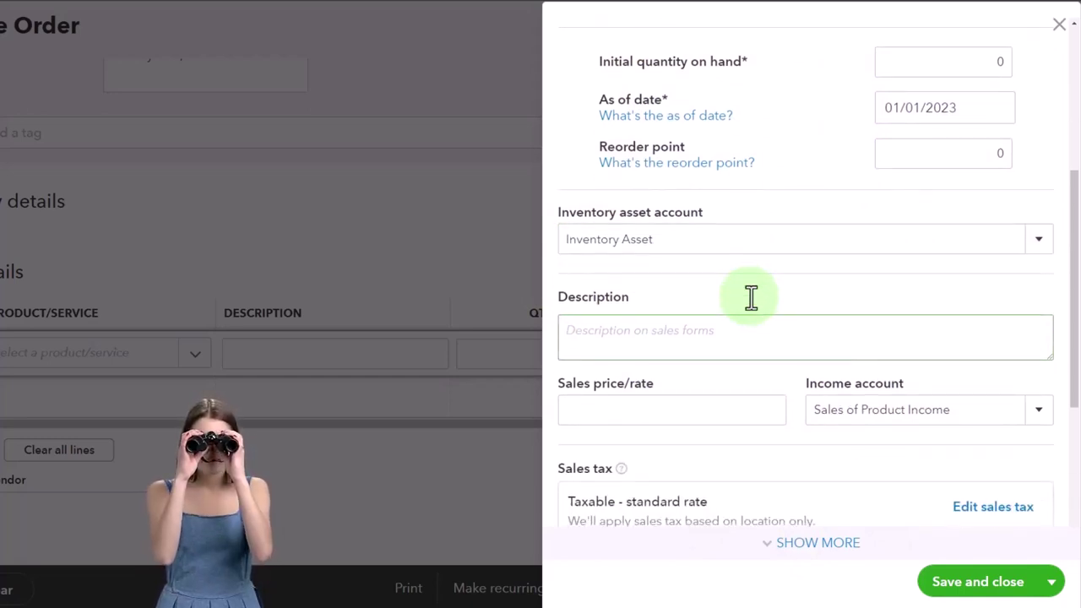
type("Squire")
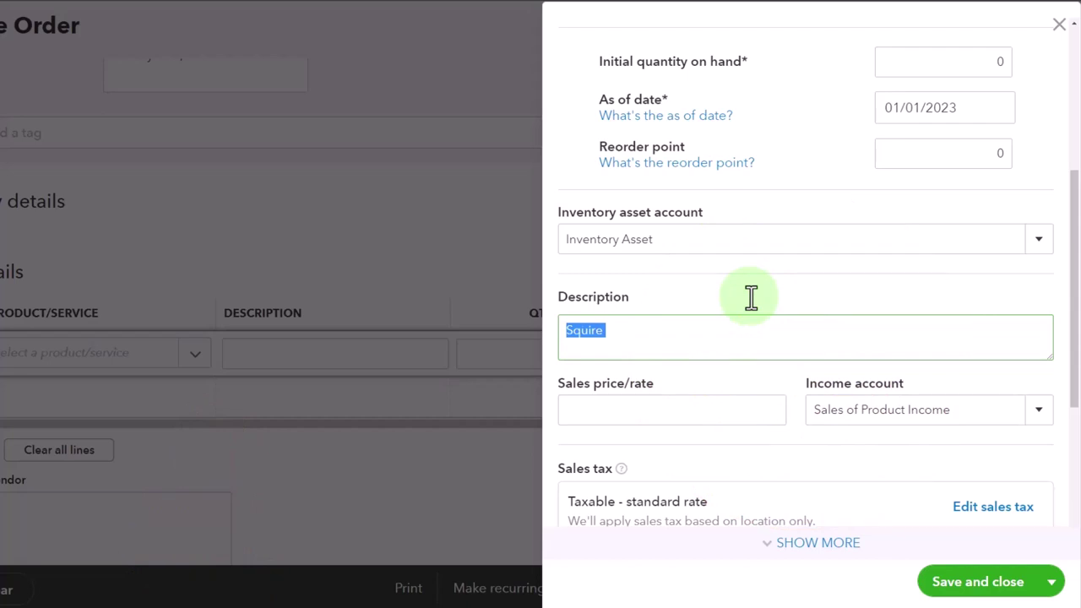
key("Tab")
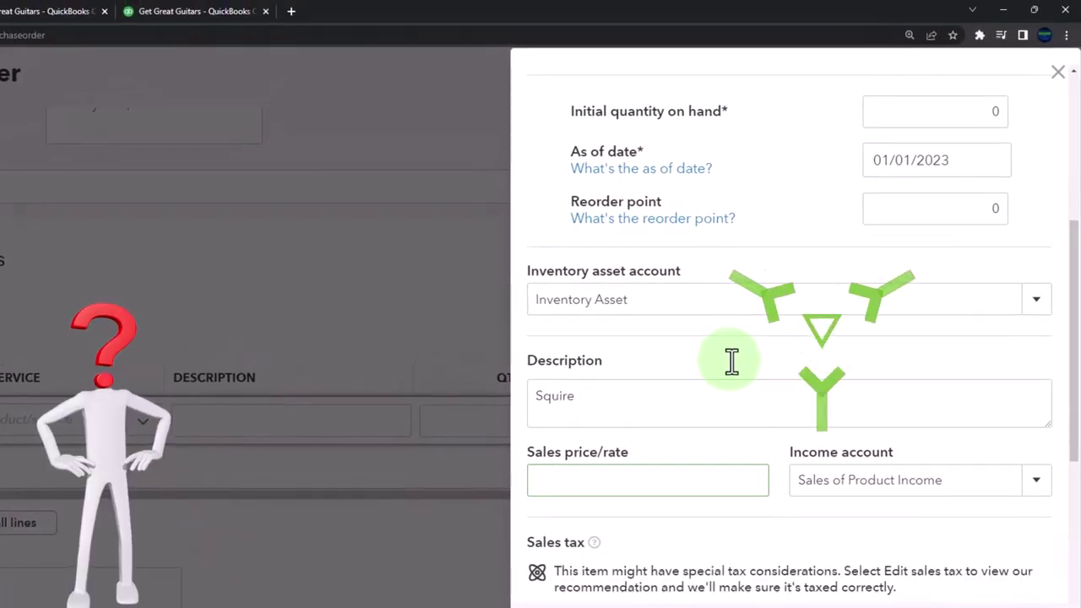
type("24")
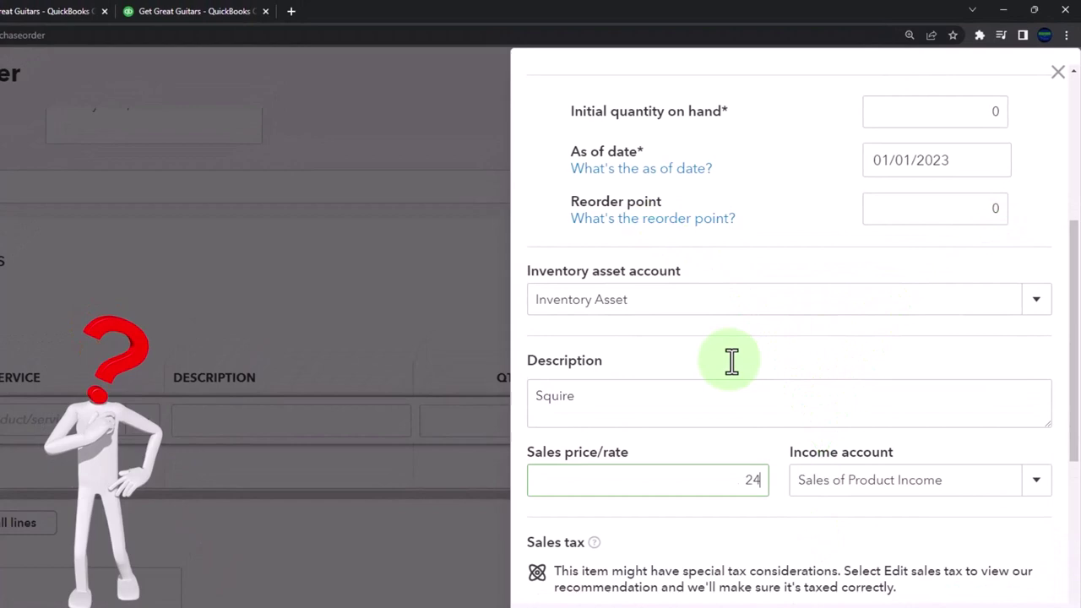
type("4")
key("Tab")
scroll(733, 368, "down", 1)
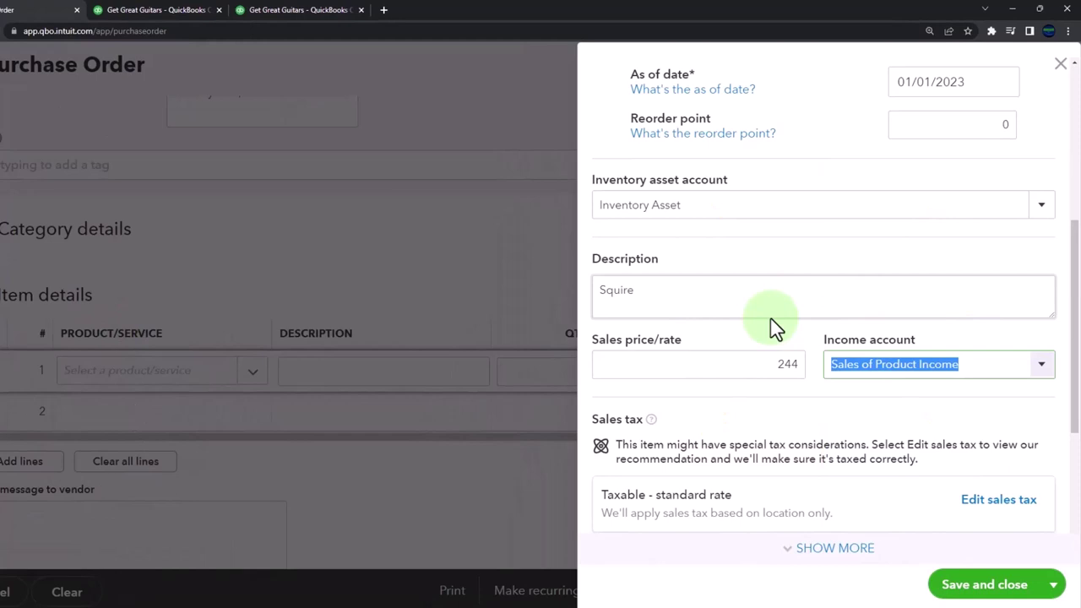
Step: Copy the sales description Squire into the product's purchase description
scroll(775, 327, "down", 1)
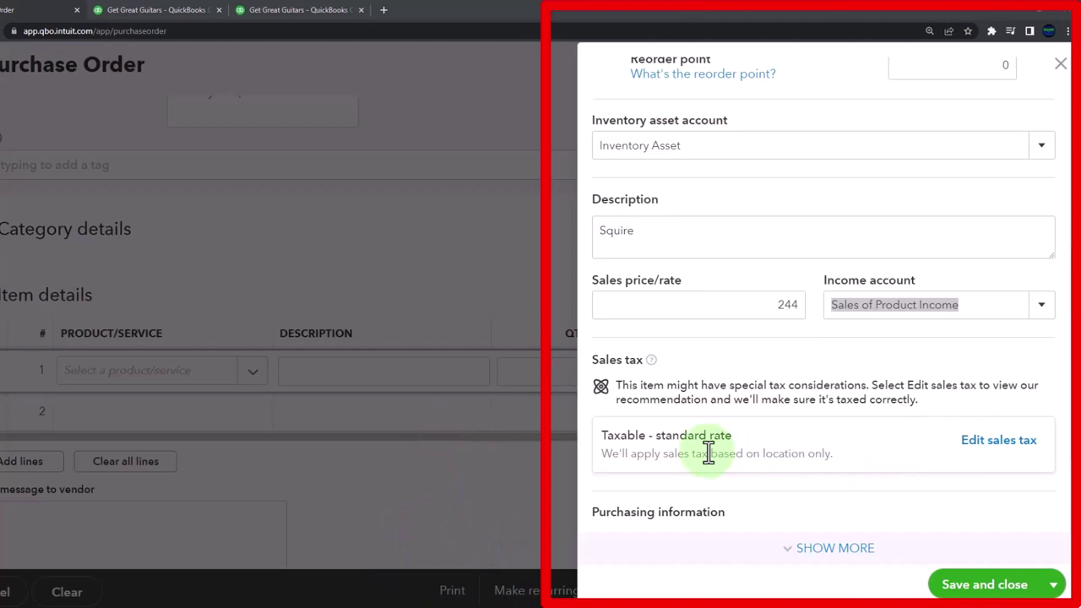
scroll(709, 453, "down", 3)
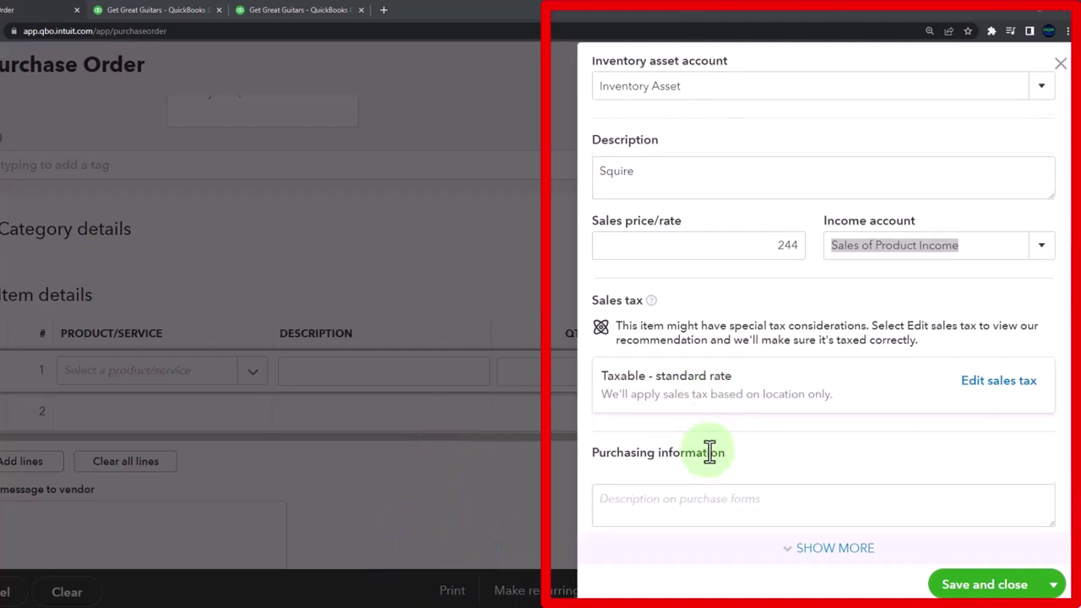
left_click_drag(646, 116, 589, 114)
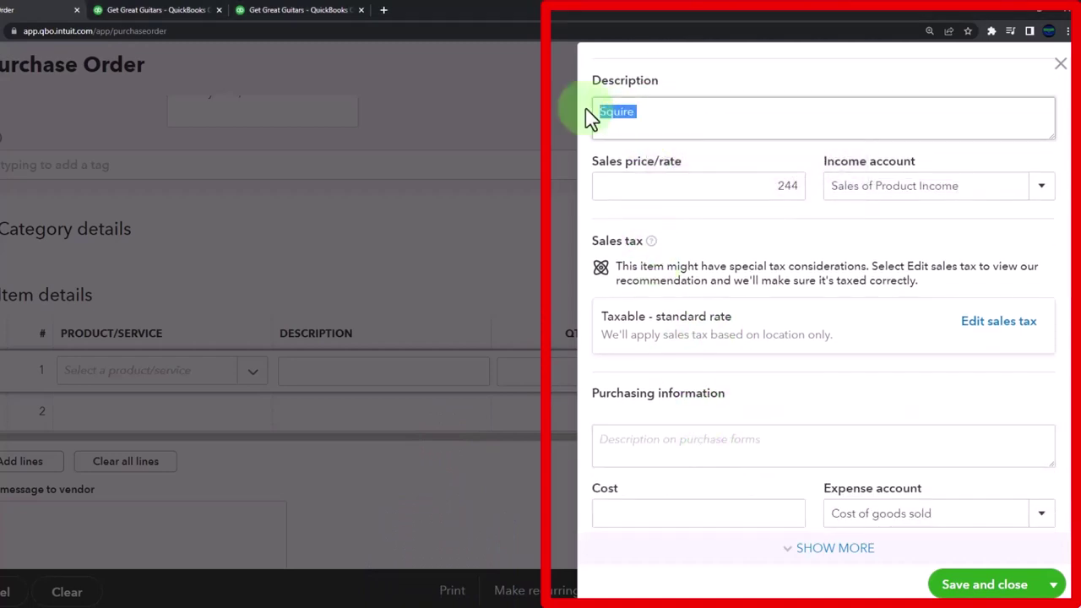
key("ctrl+c")
left_click(648, 448)
key("ctrl+v")
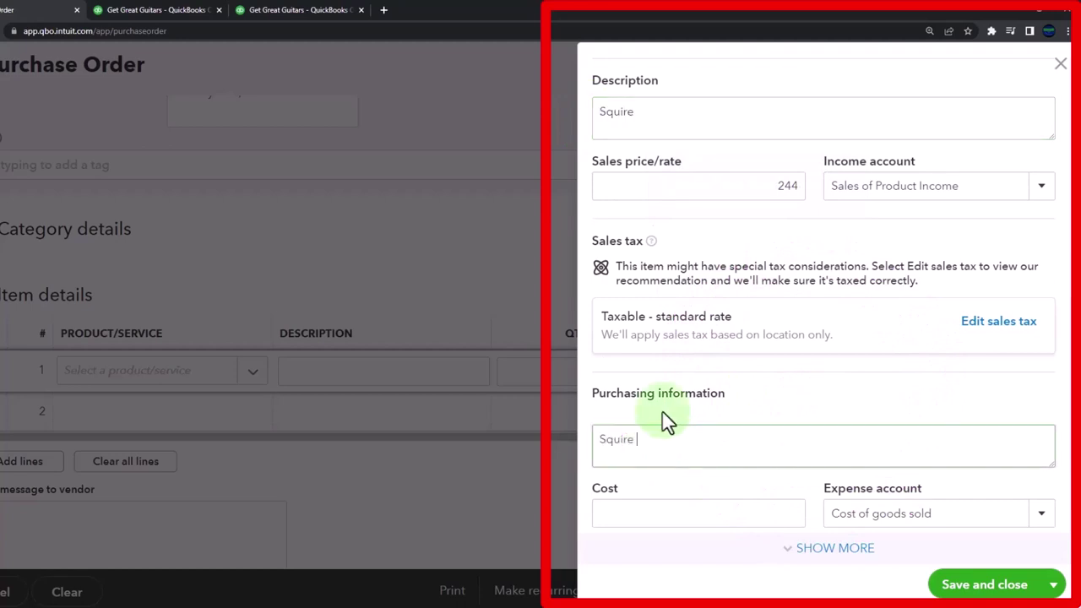
scroll(668, 411, "up", 1)
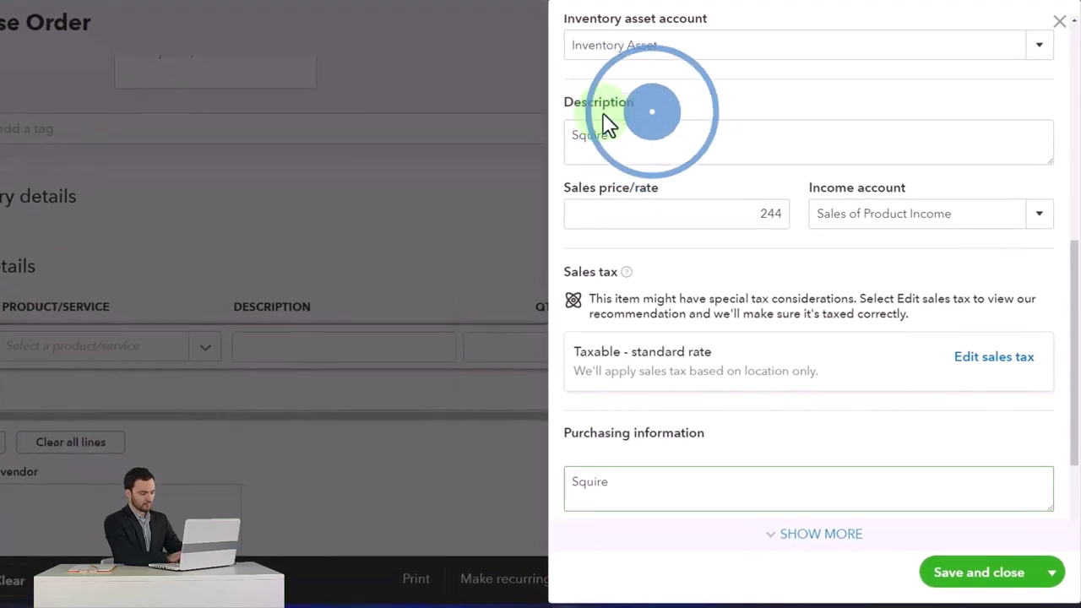
left_click(660, 479)
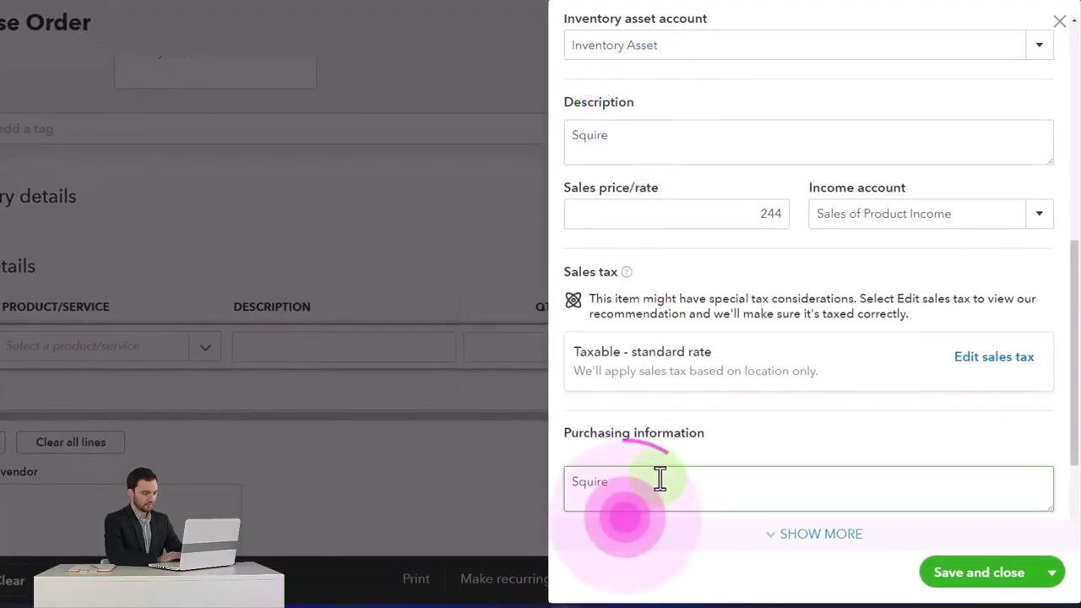
Step: Set the product's purchase cost to 168, with Cost of goods sold kept as its expense account
scroll(660, 478, "down", 3)
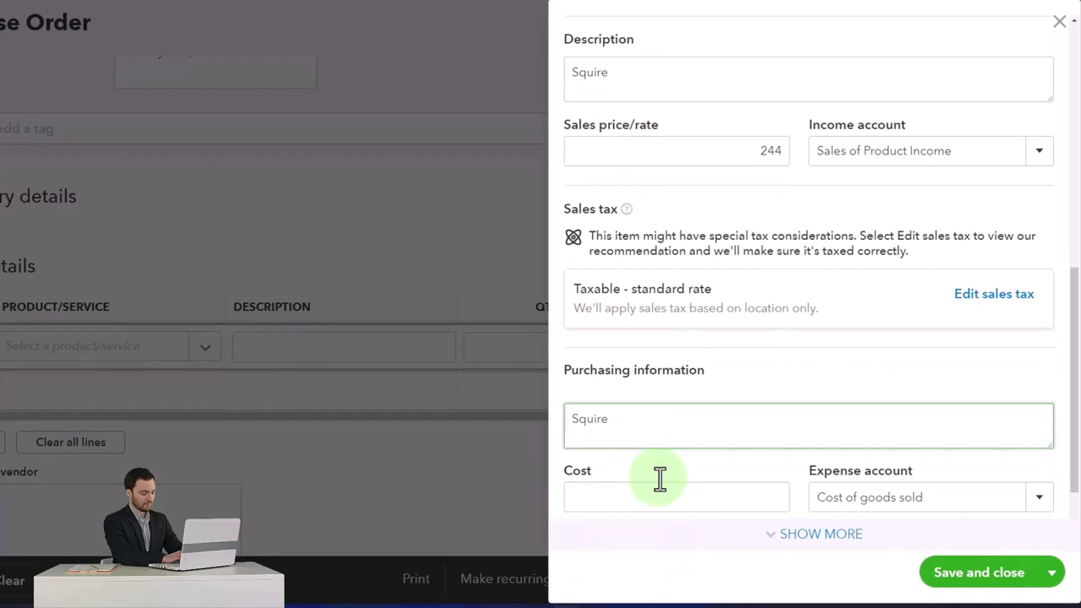
left_click(628, 437)
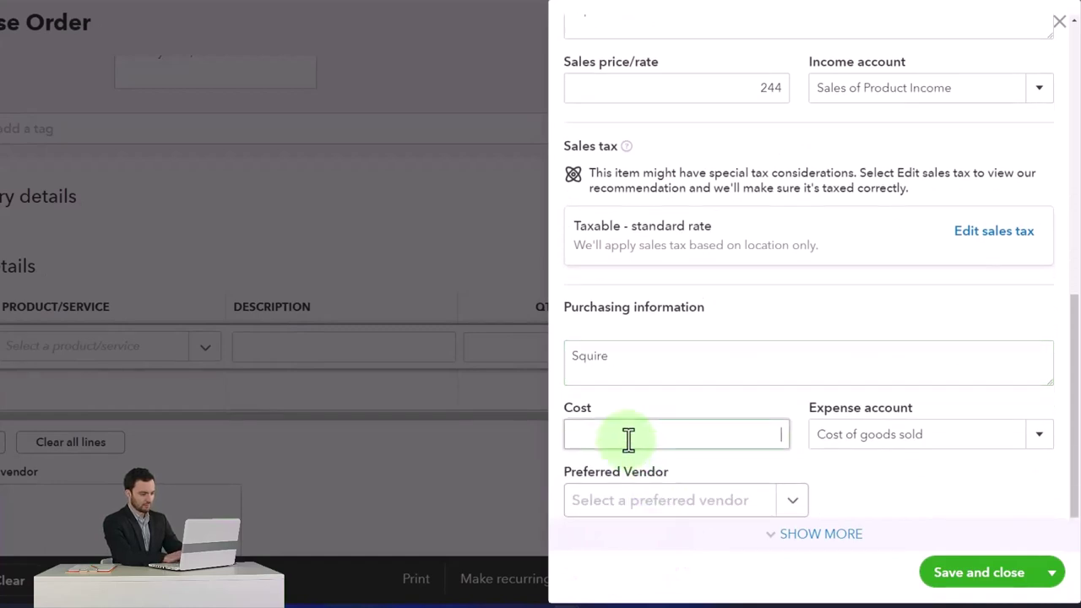
type("168")
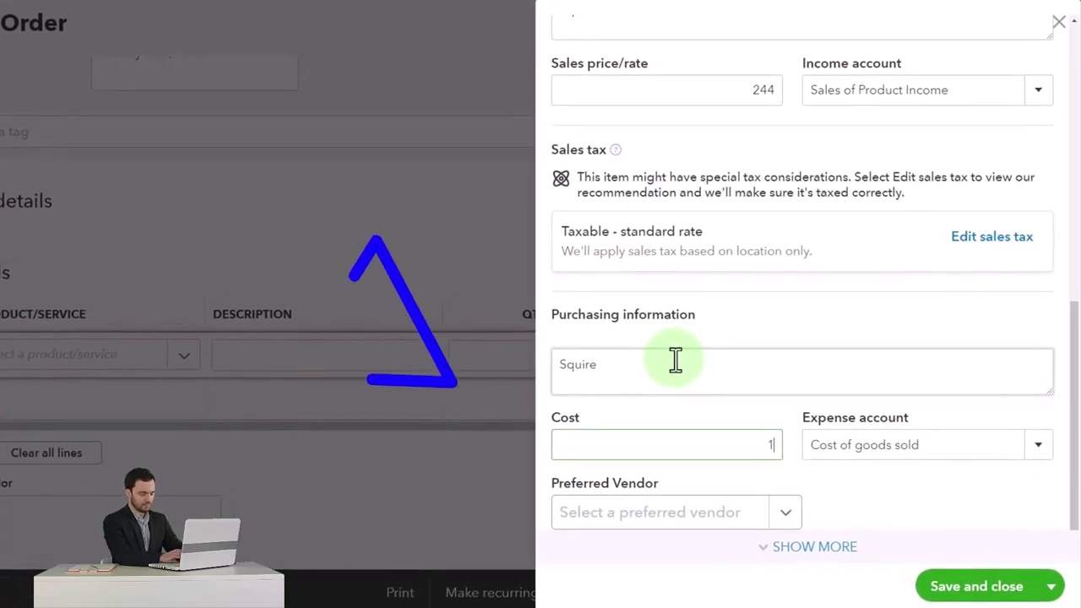
key("Tab")
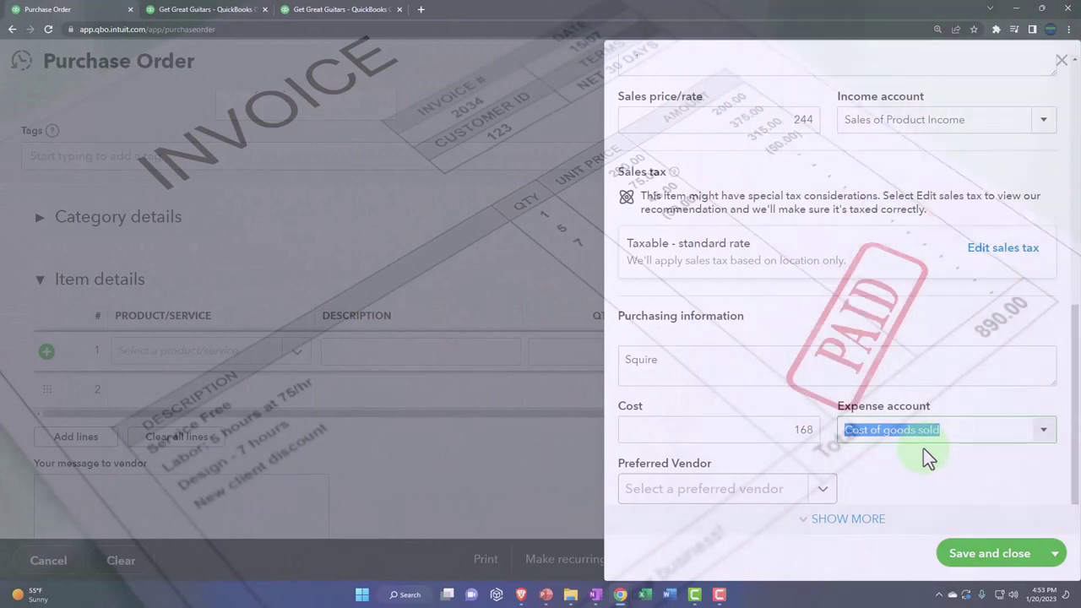
Step: Choose Fender as the product's preferred vendor, and save the new inventory item
scroll(923, 447, "down", 1)
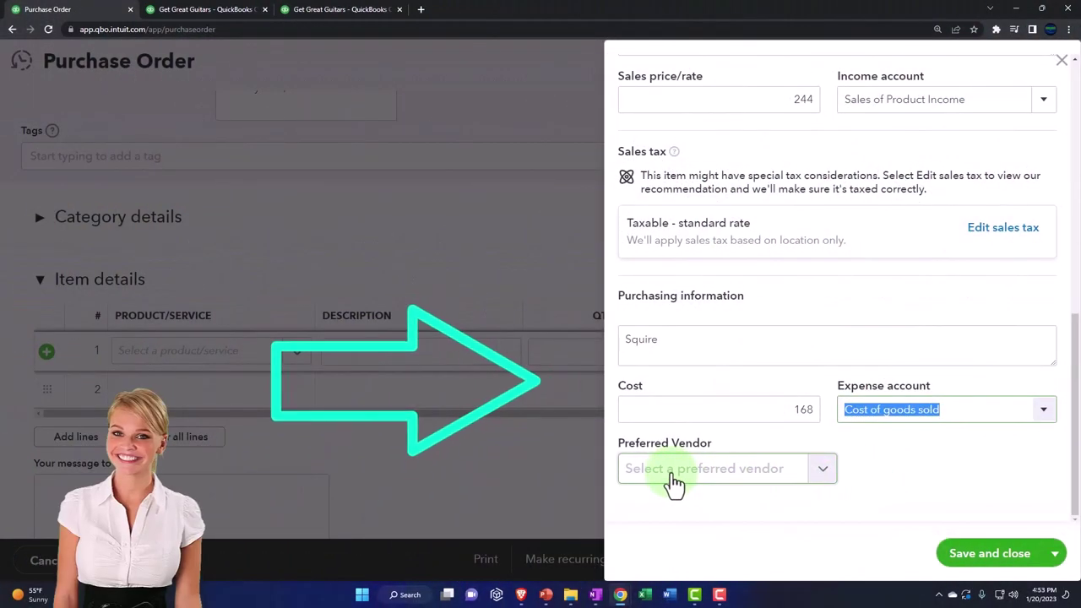
left_click(673, 481)
type("fe")
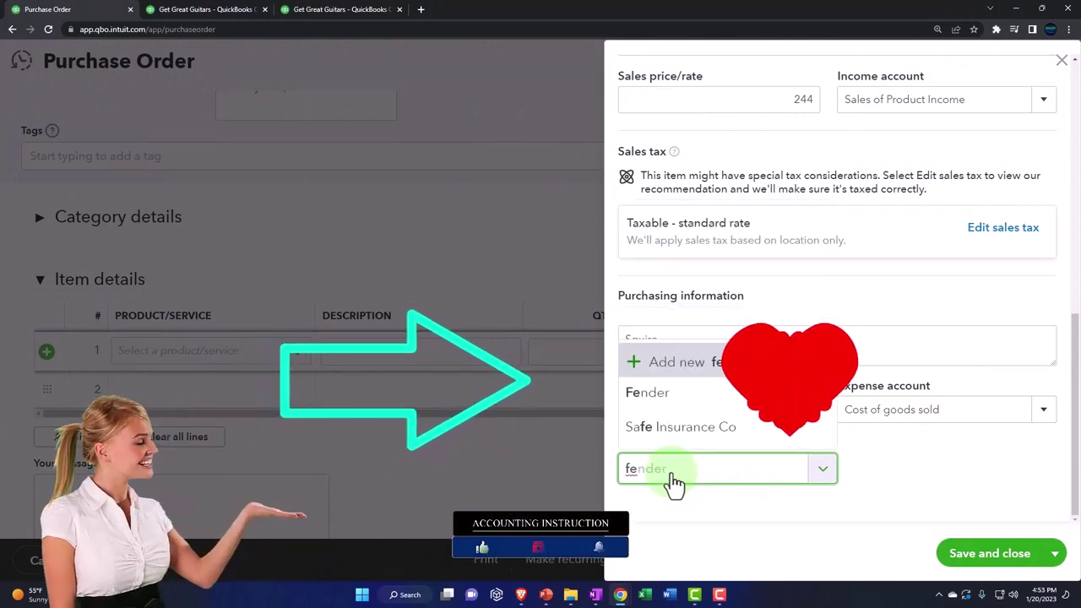
key("Down")
key("Return")
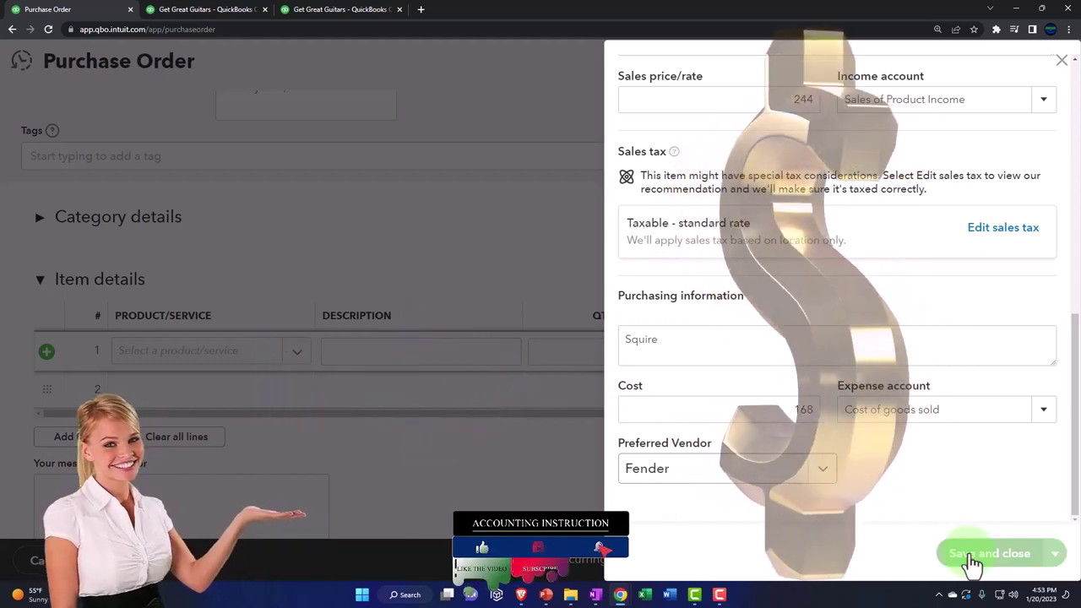
left_click(971, 562)
Step: Set the quantity on the SQ item line to 20
key("Tab")
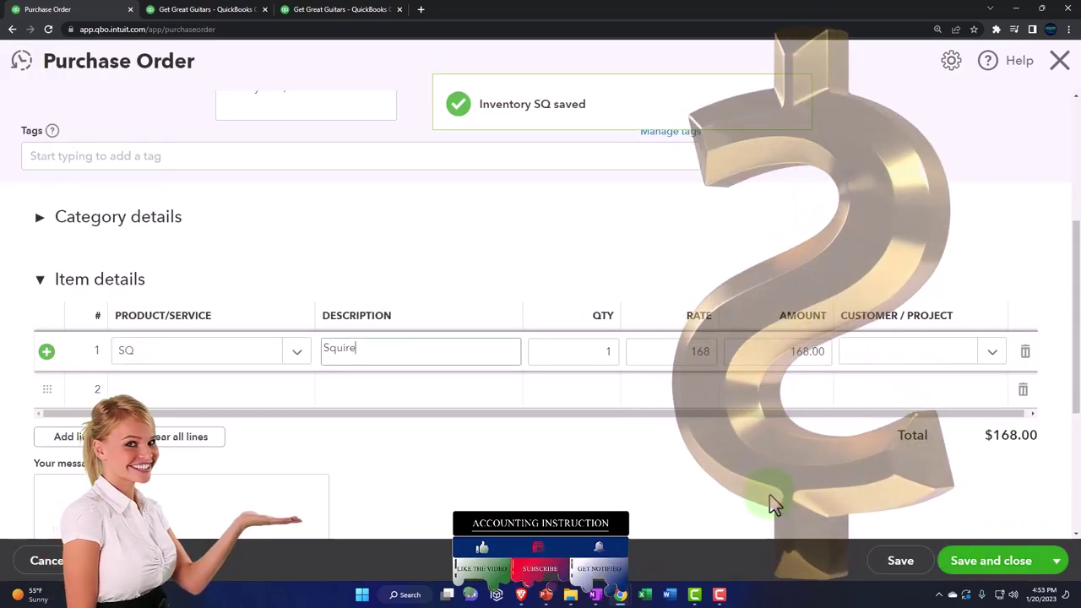
key("Tab")
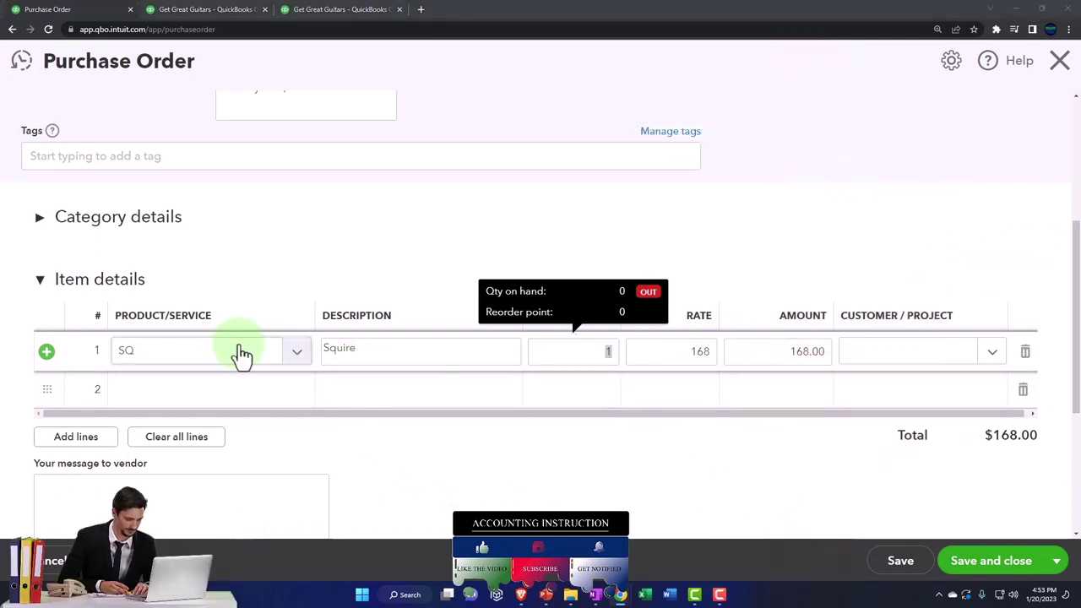
left_click(239, 354)
key("Tab")
key("Tab")
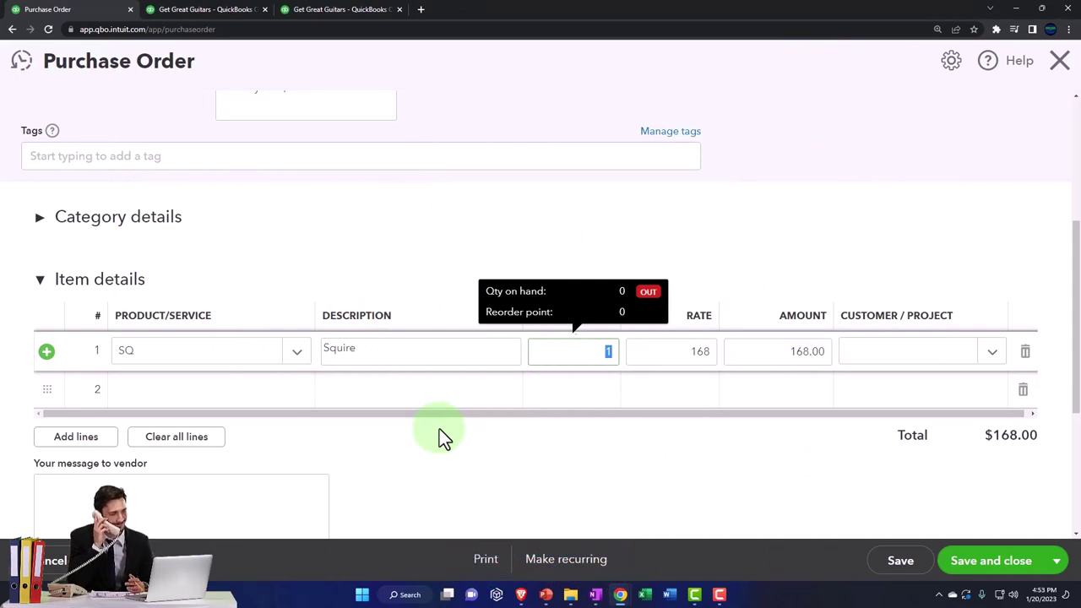
type("20")
key("Tab")
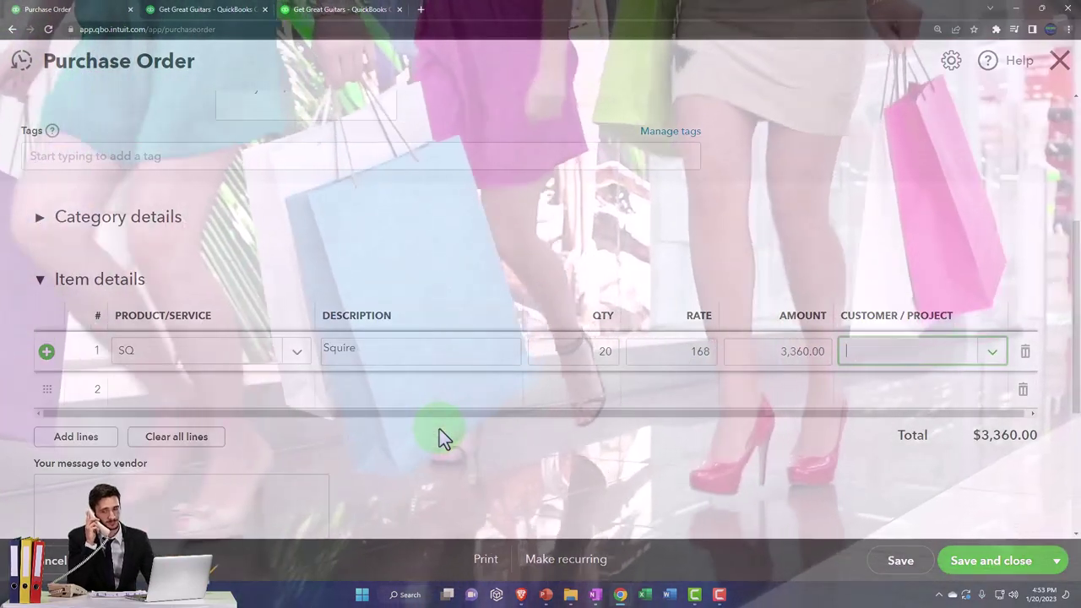
Step: Add New Music Stuff as a new customer from the SQ line, and save it as that line's customer
type("New ")
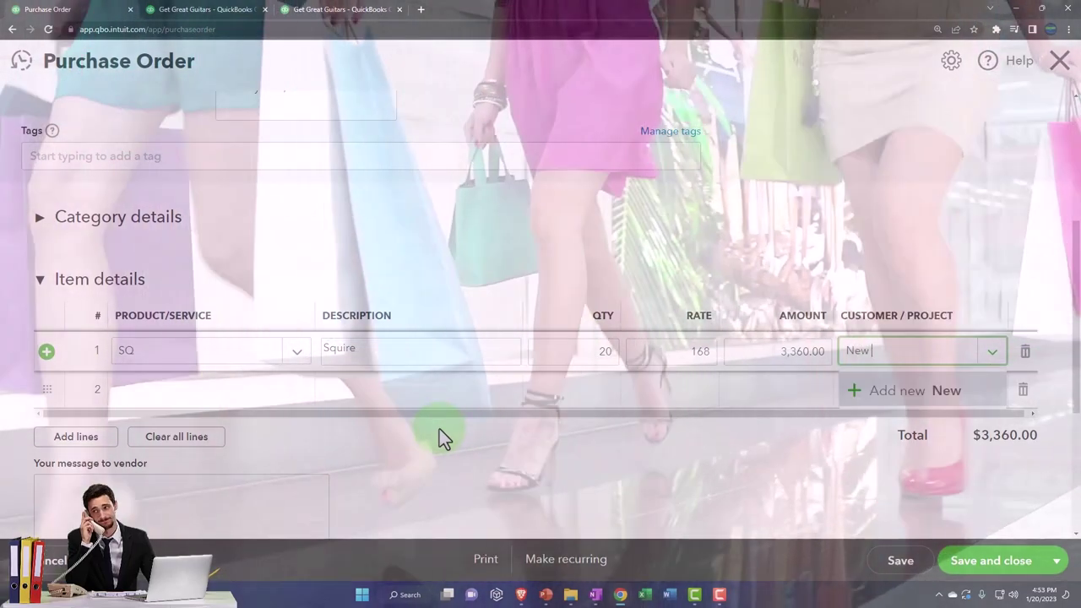
type("Musi")
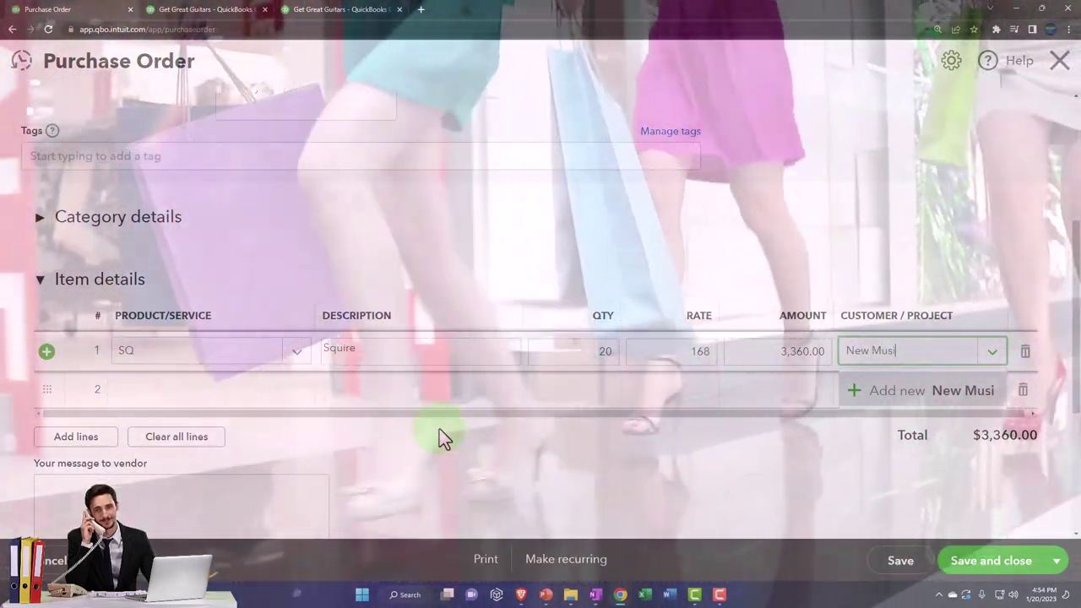
type("c Stuff")
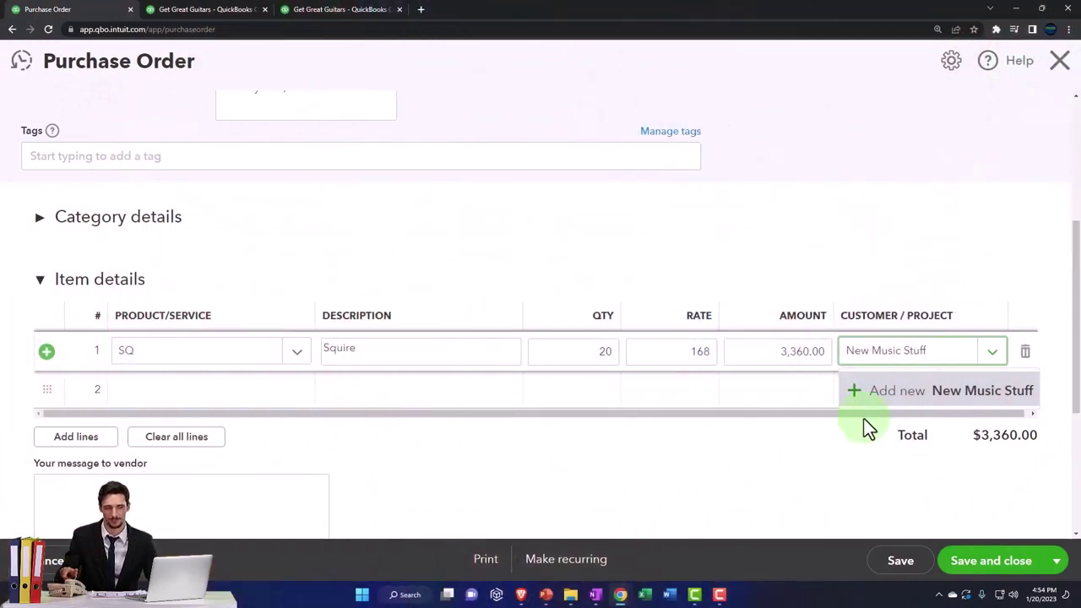
left_click(883, 398)
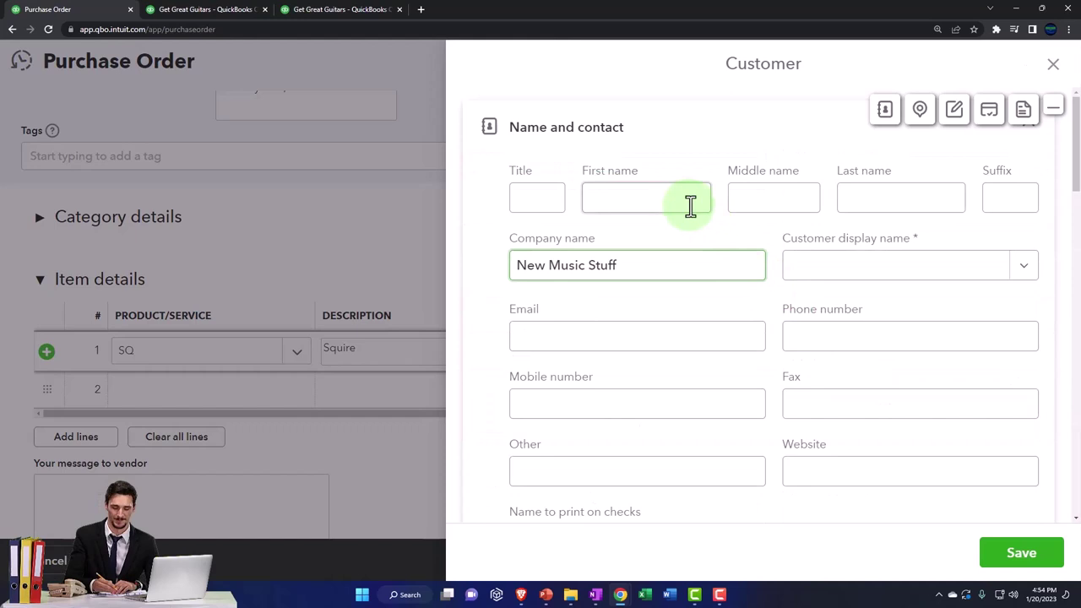
left_click_drag(519, 262, 473, 265)
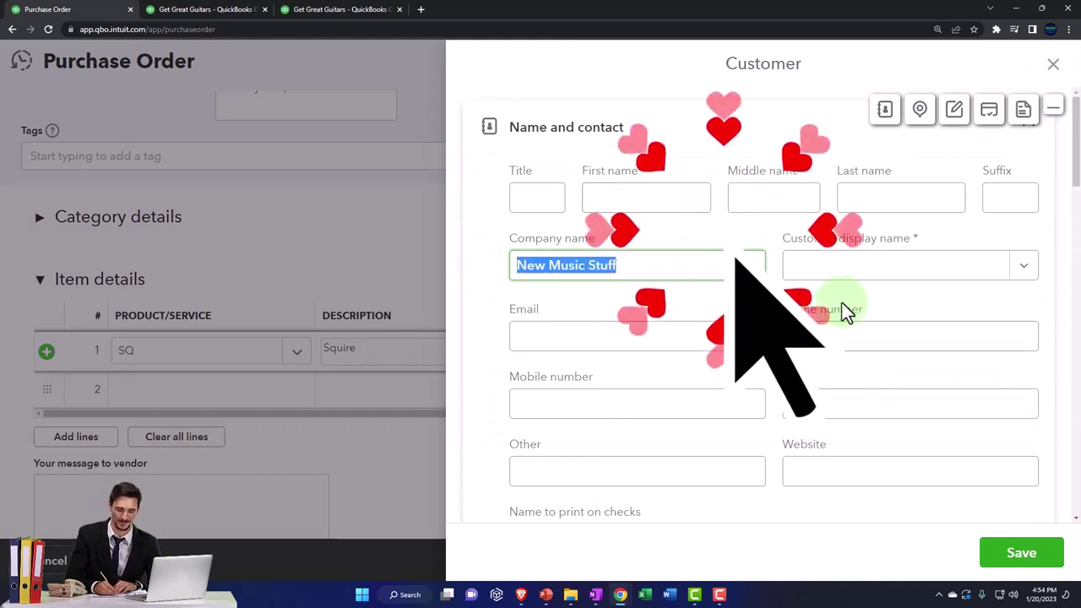
left_click(857, 280)
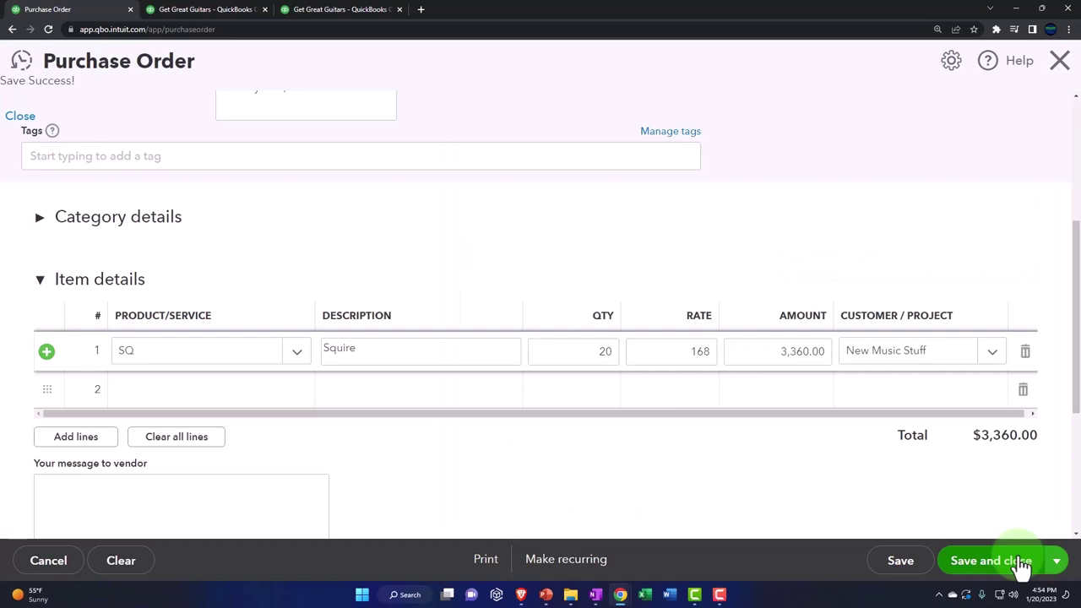
Step: Review the purchase order's vendor, date, shipping address and item lines
left_click(417, 409)
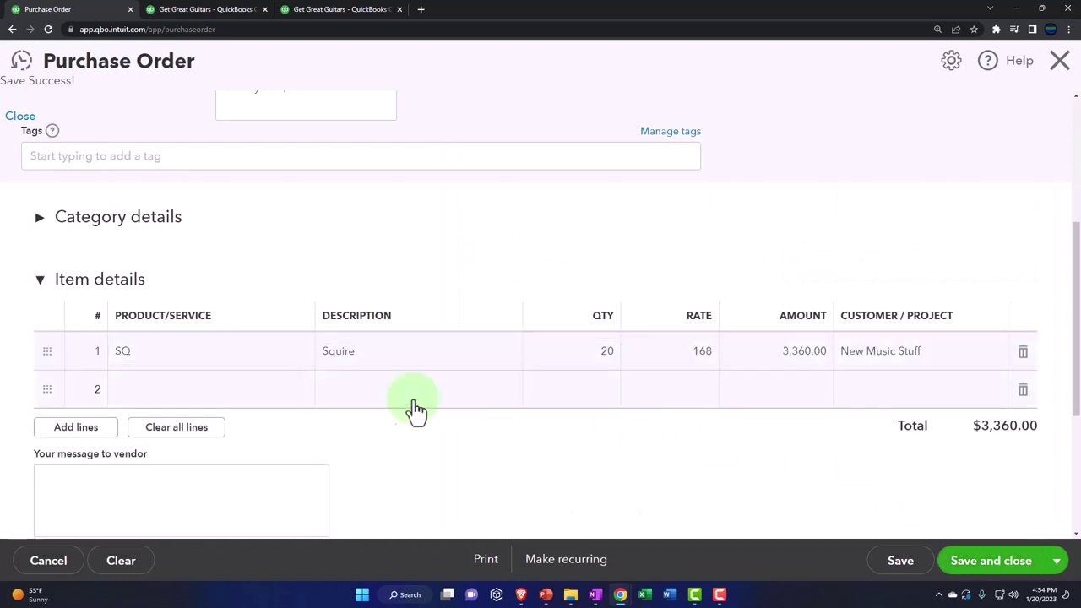
left_click(252, 397)
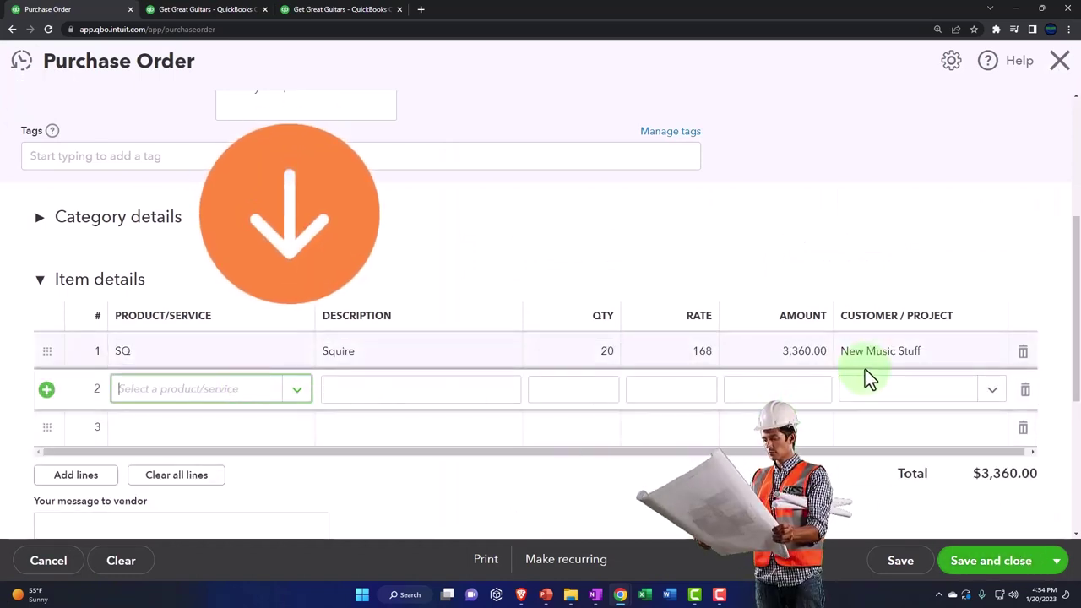
scroll(868, 379, "up", 3)
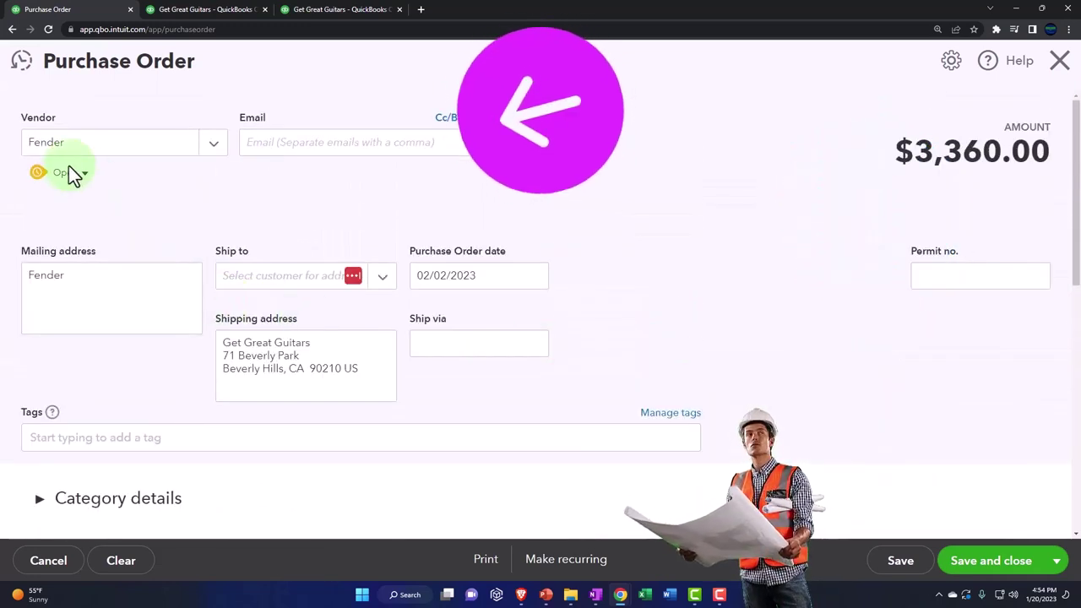
scroll(254, 287, "down", 2)
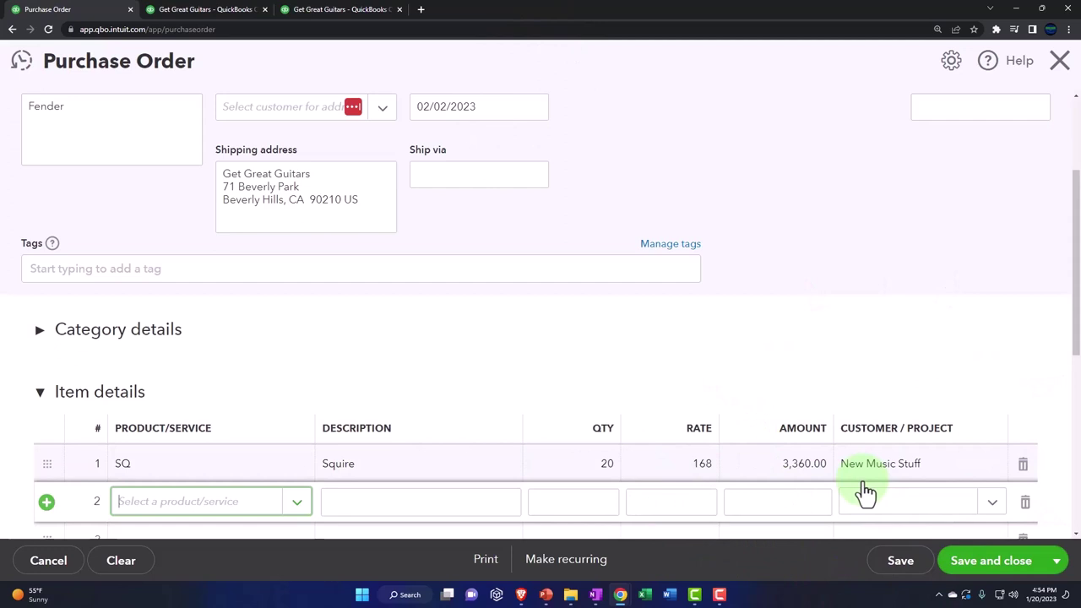
scroll(420, 469, "down", 1)
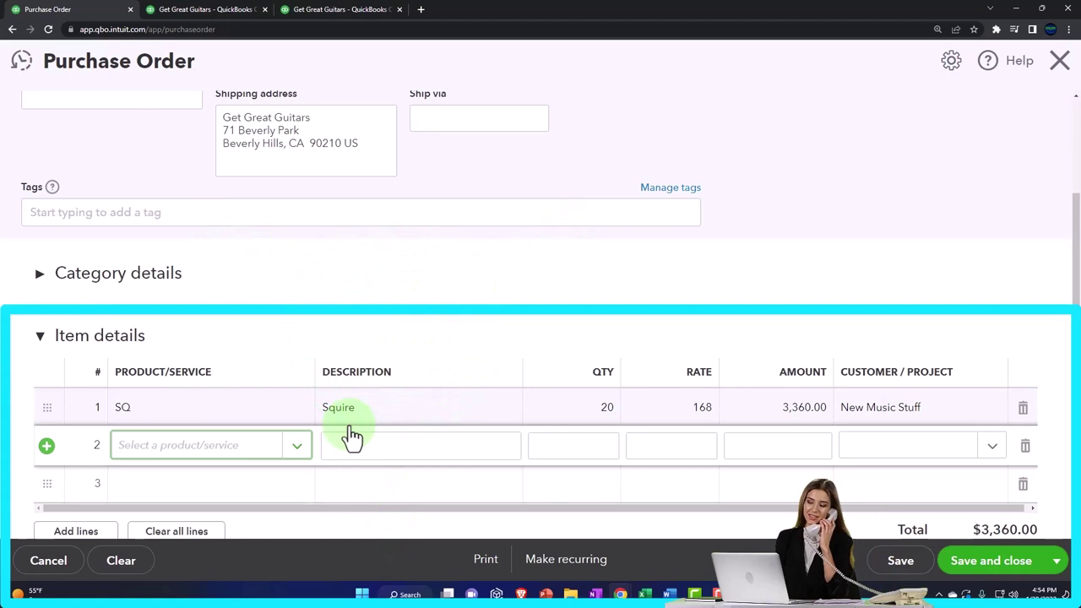
scroll(353, 436, "down", 2)
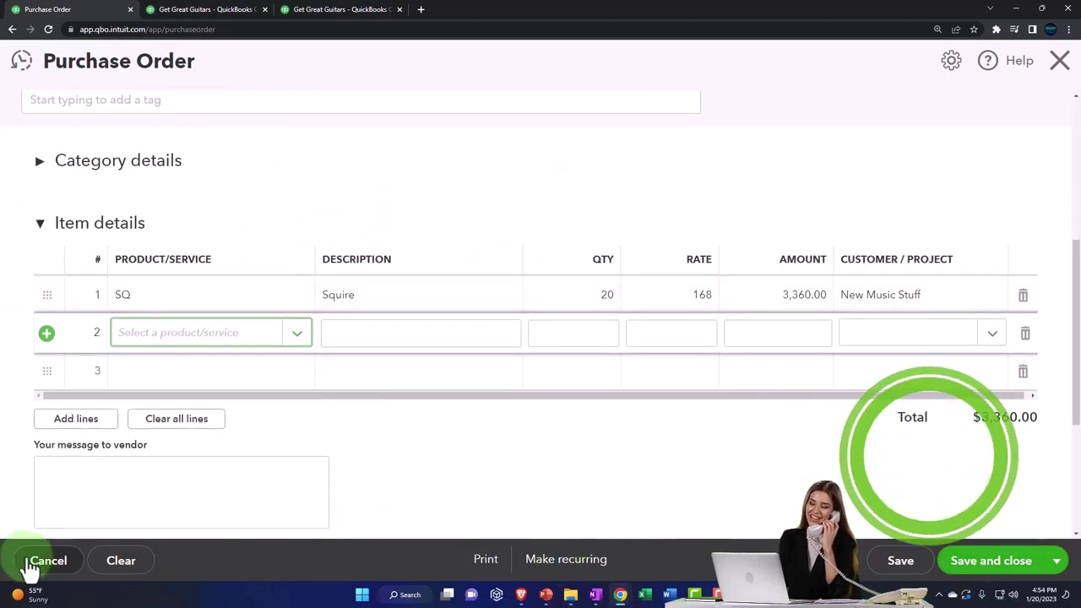
Step: Save the purchase order by opening its print preview, look over the printed form, and close the preview
left_click(483, 571)
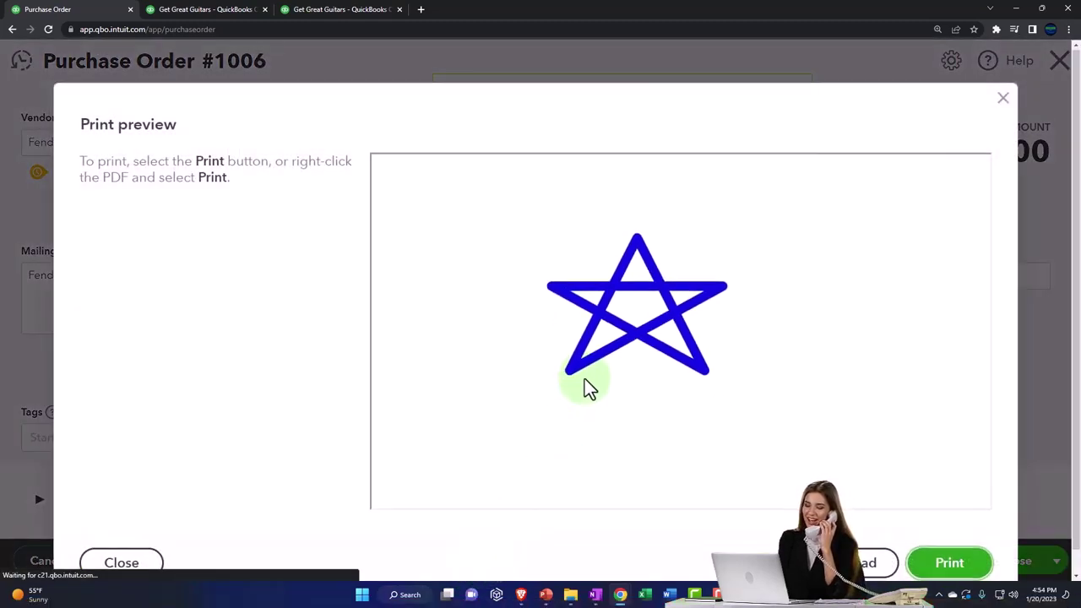
scroll(585, 378, "down", 5)
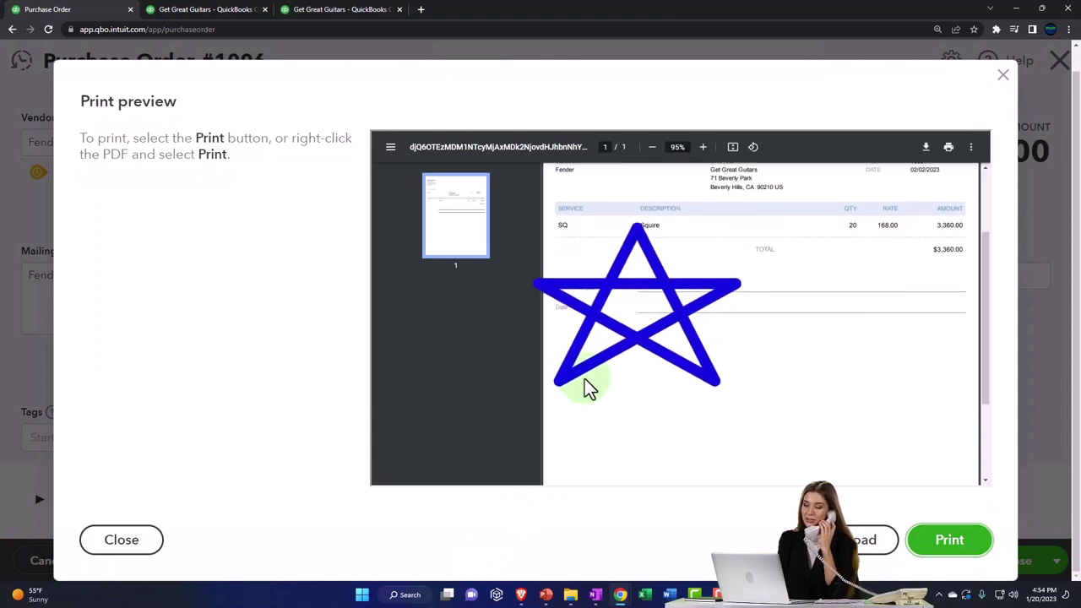
scroll(584, 379, "up", 3)
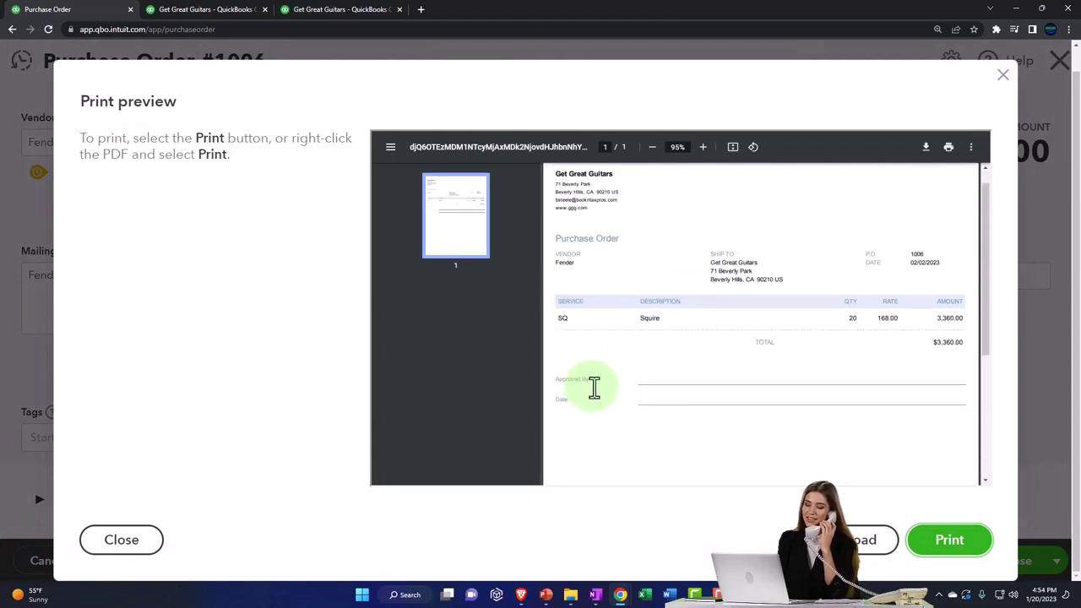
left_click(1002, 78)
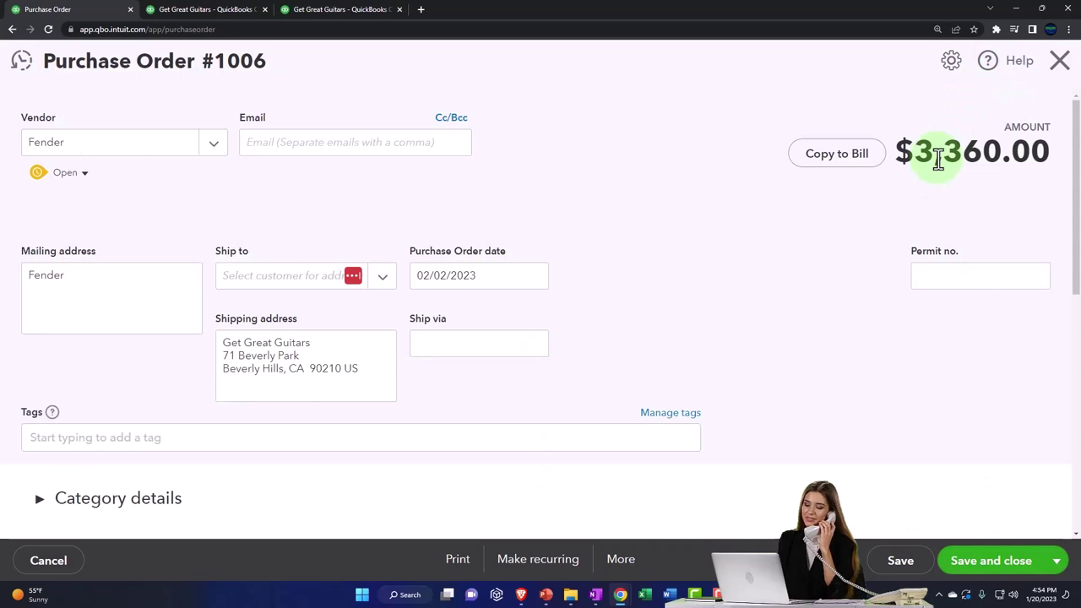
Step: Leave the purchase order form and open the Vendors list in the expenses area
left_click(621, 561)
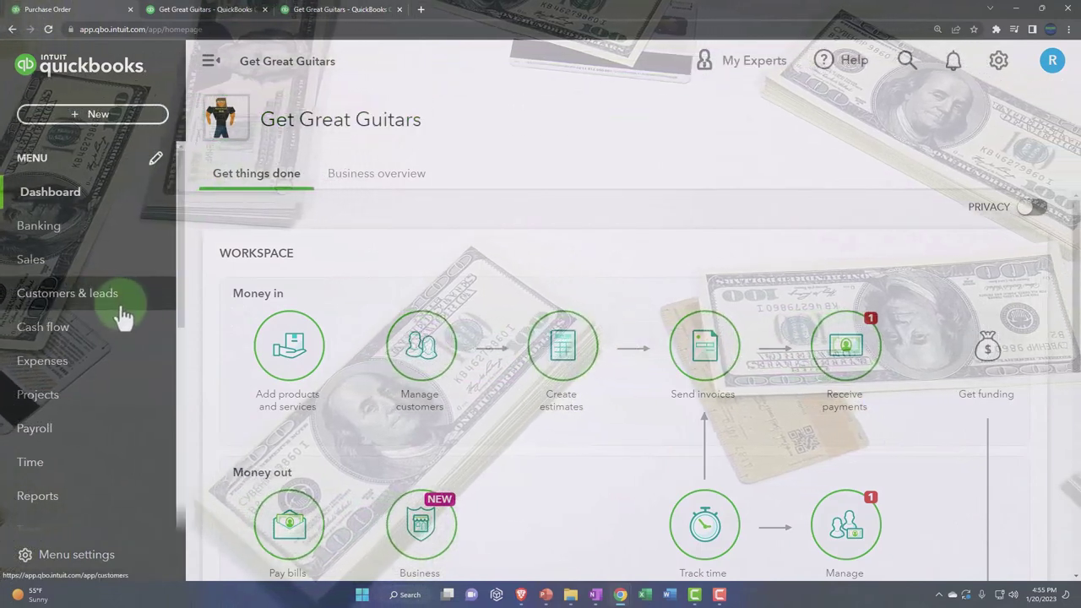
left_click(66, 363)
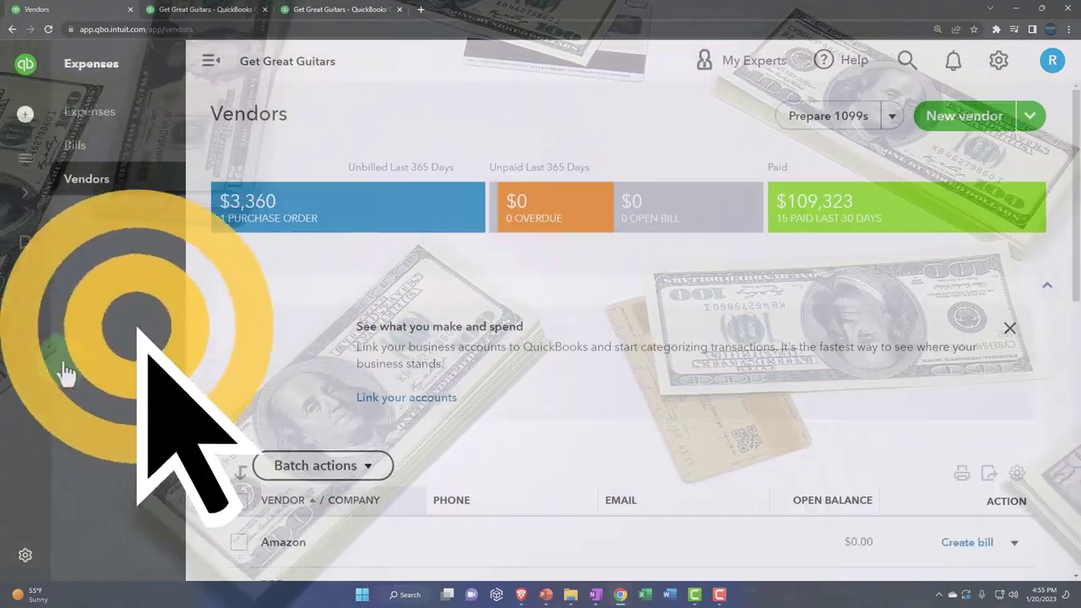
Step: Switch to the Sample Company window and find the Vendors page in its Get paid & pay area
left_click(88, 193)
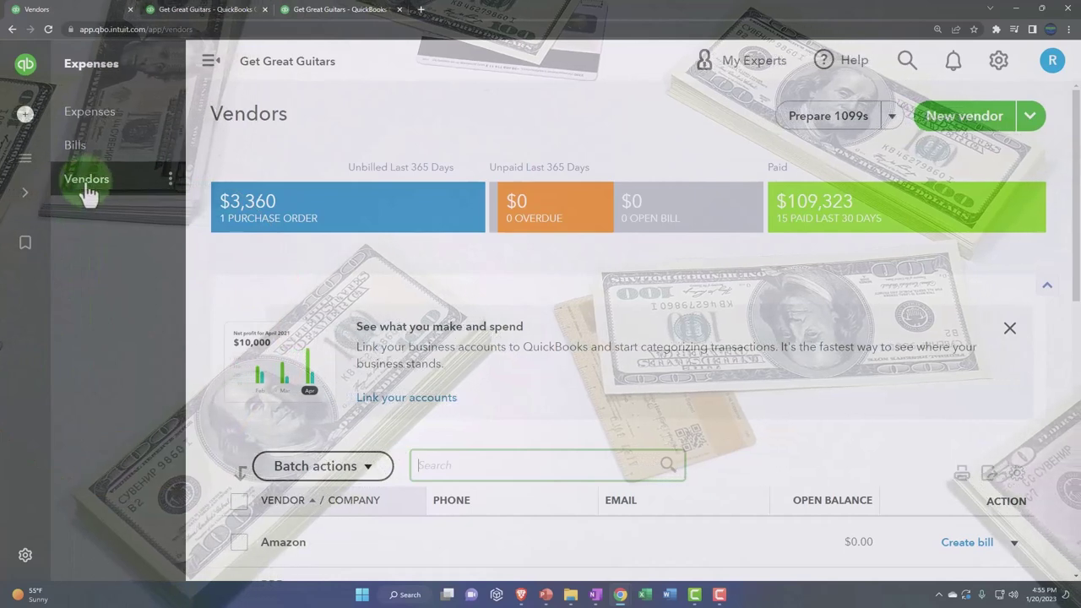
left_click(432, 427)
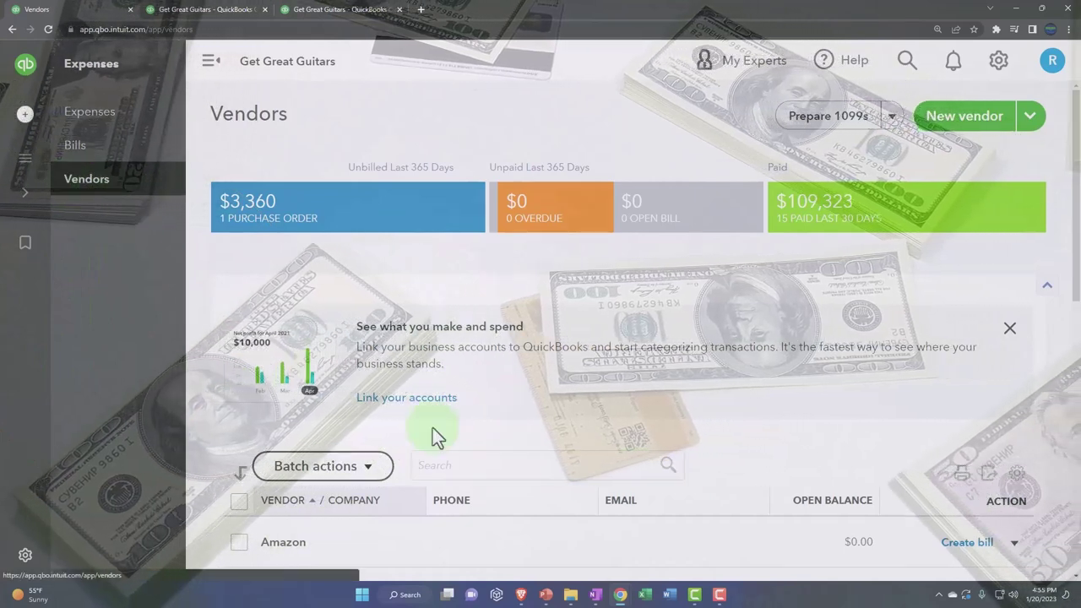
mouse_move(619, 595)
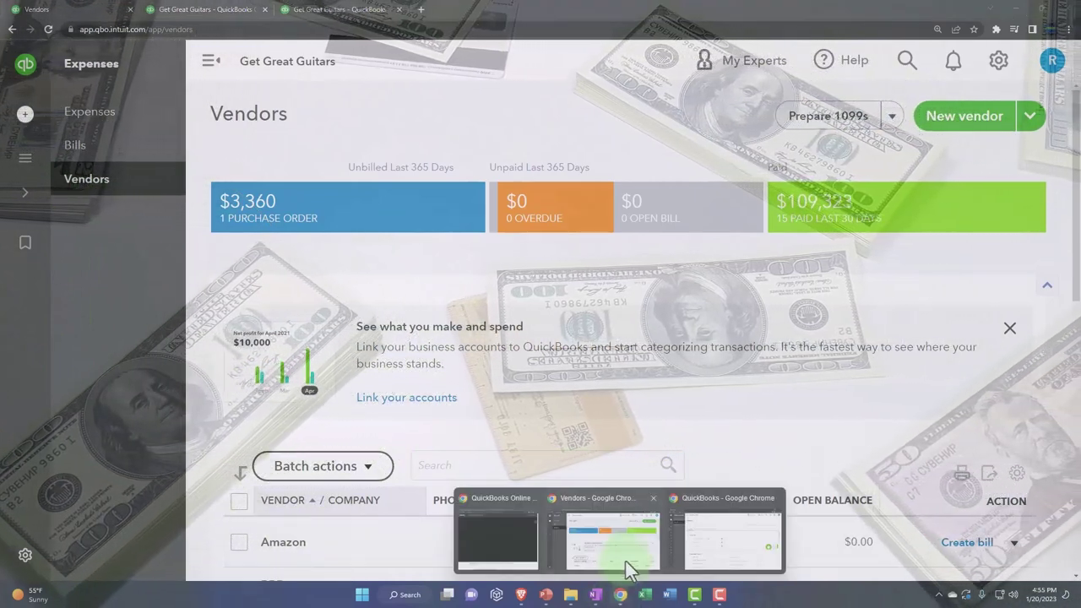
left_click(699, 556)
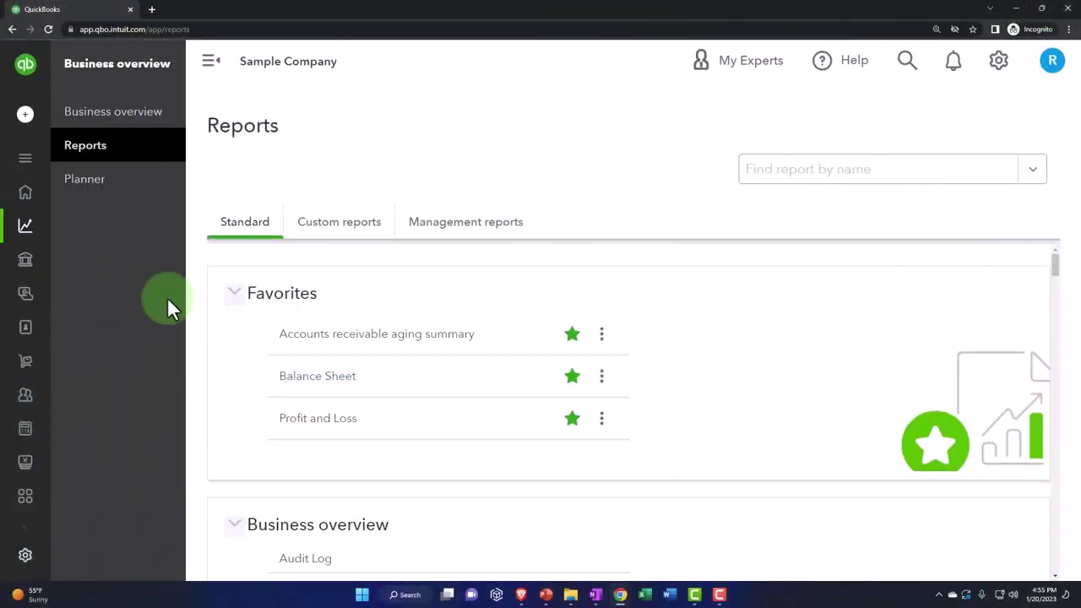
mouse_move(36, 174)
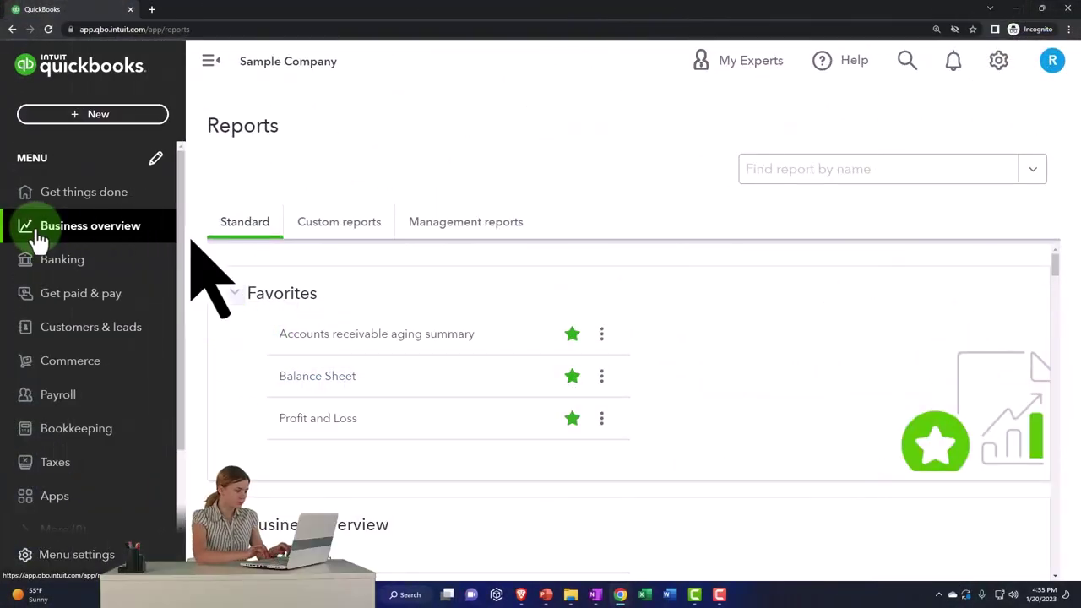
left_click(52, 311)
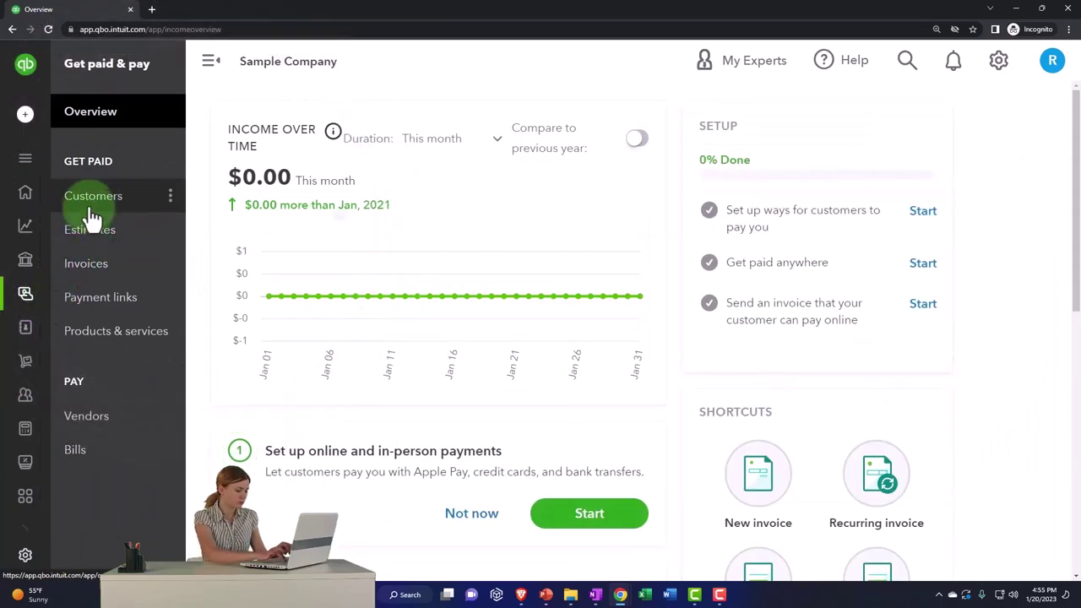
left_click(94, 429)
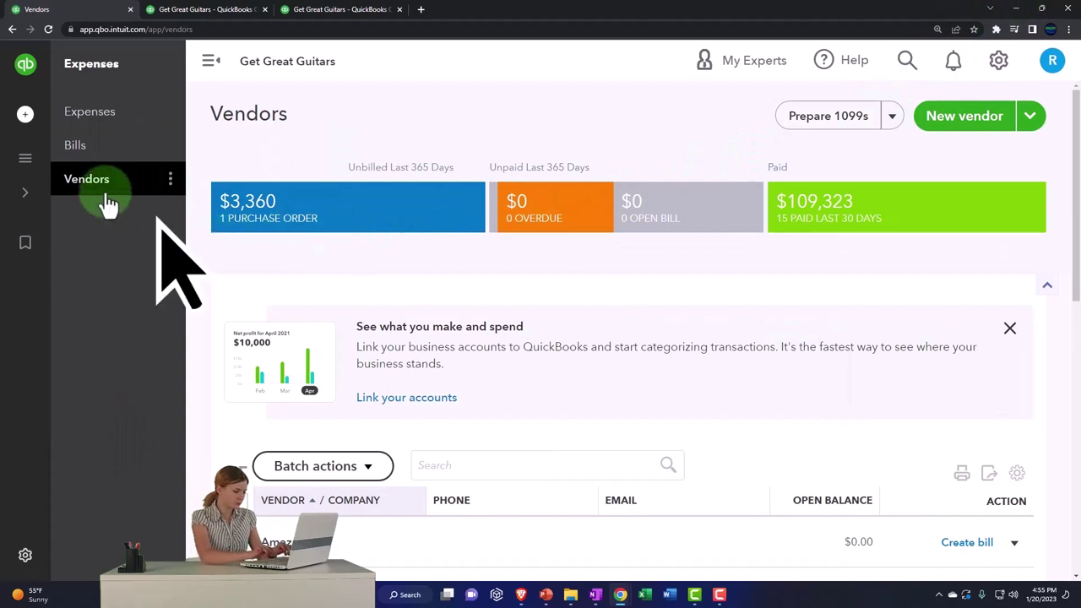
Step: Filter the Get Great Guitars vendor list to unbilled purchase orders, and look over Fender's purchase order in its transaction list
left_click(208, 64)
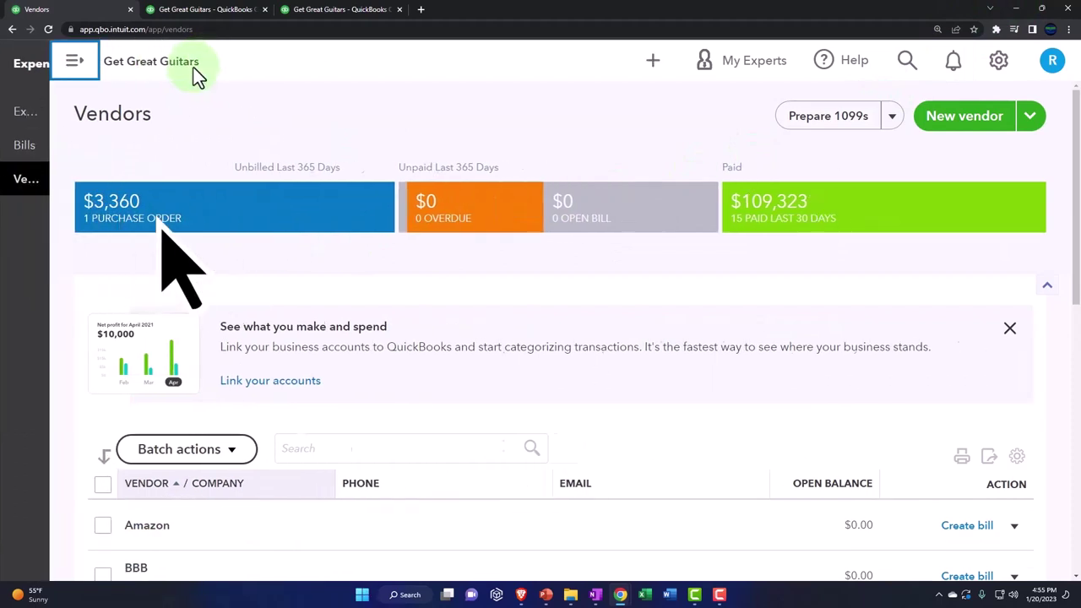
left_click(167, 219)
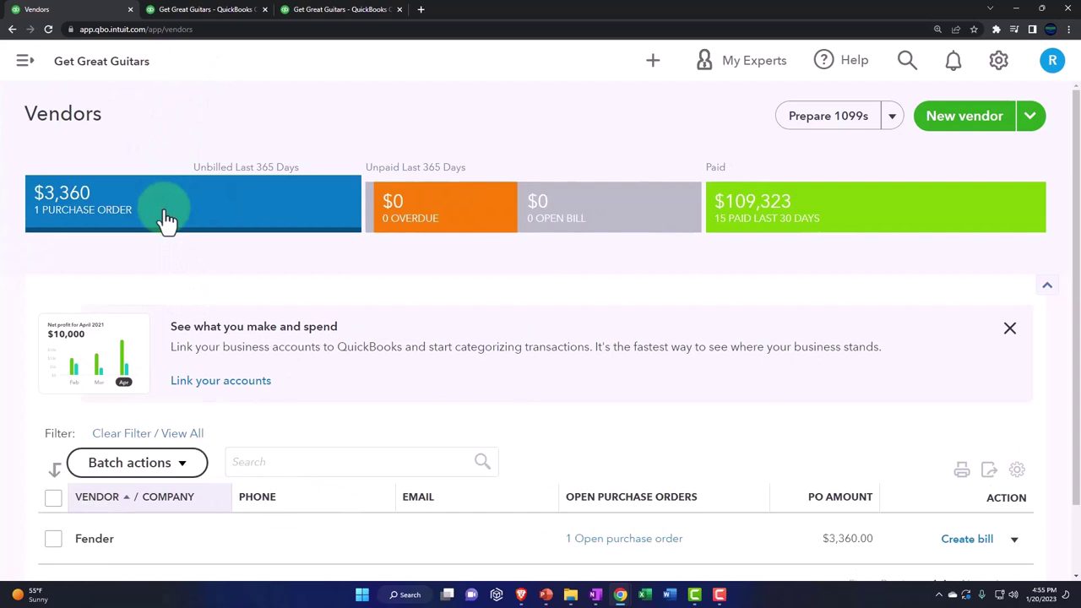
scroll(214, 458, "down", 1)
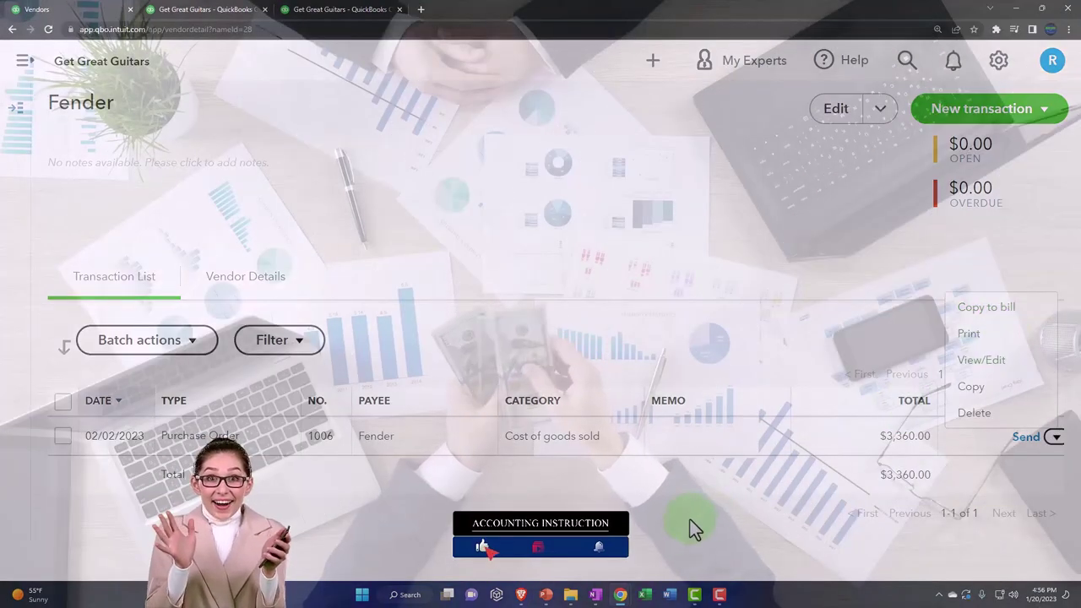
left_click(690, 519)
Step: Leave Fender's vendor page and open the Expense Transactions list with the navigation collapsed
left_click(154, 165)
left_click(23, 66)
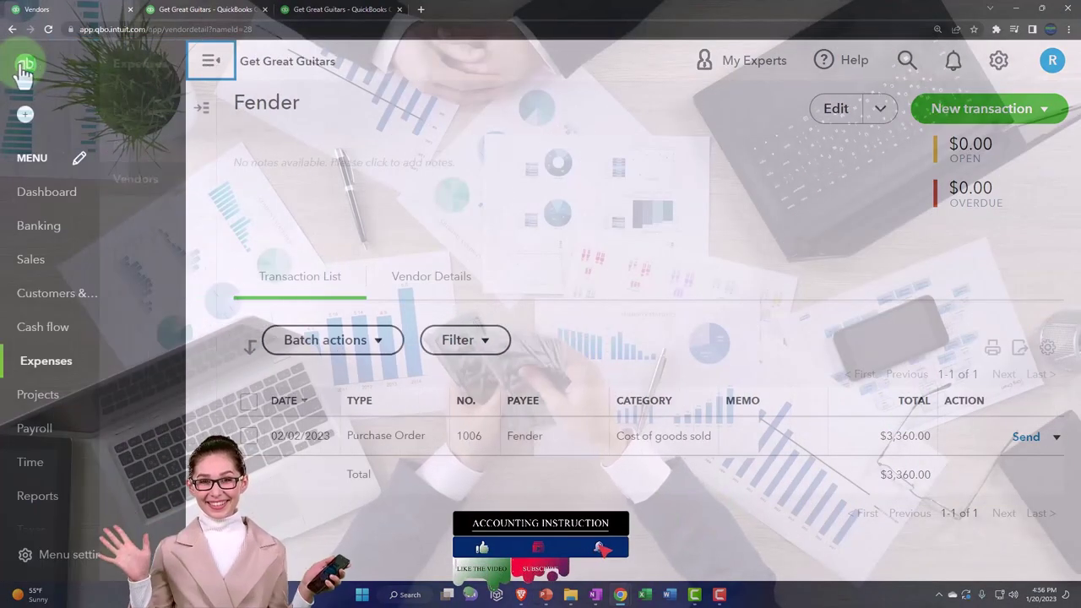
left_click(40, 363)
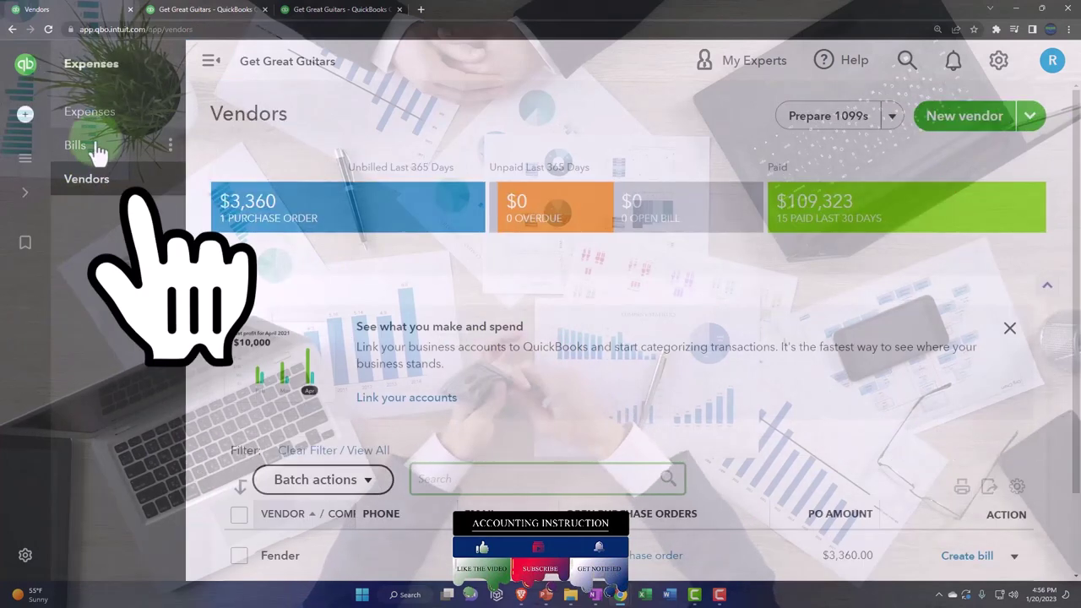
left_click(94, 113)
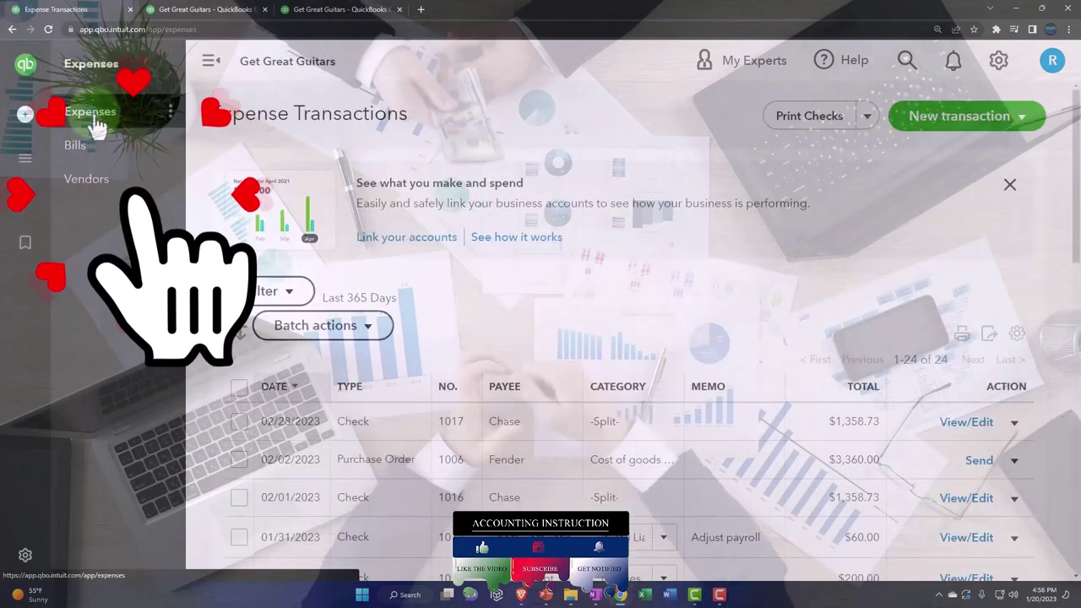
left_click(211, 66)
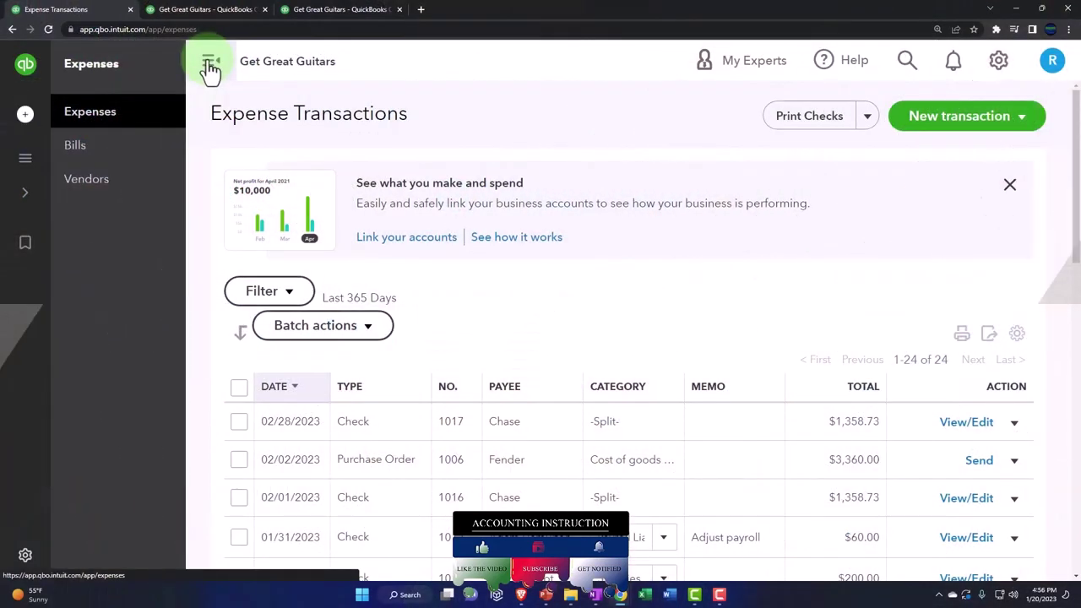
Step: Filter the expense transactions to type Purchase order with status Open, and apply the filter
left_click(107, 296)
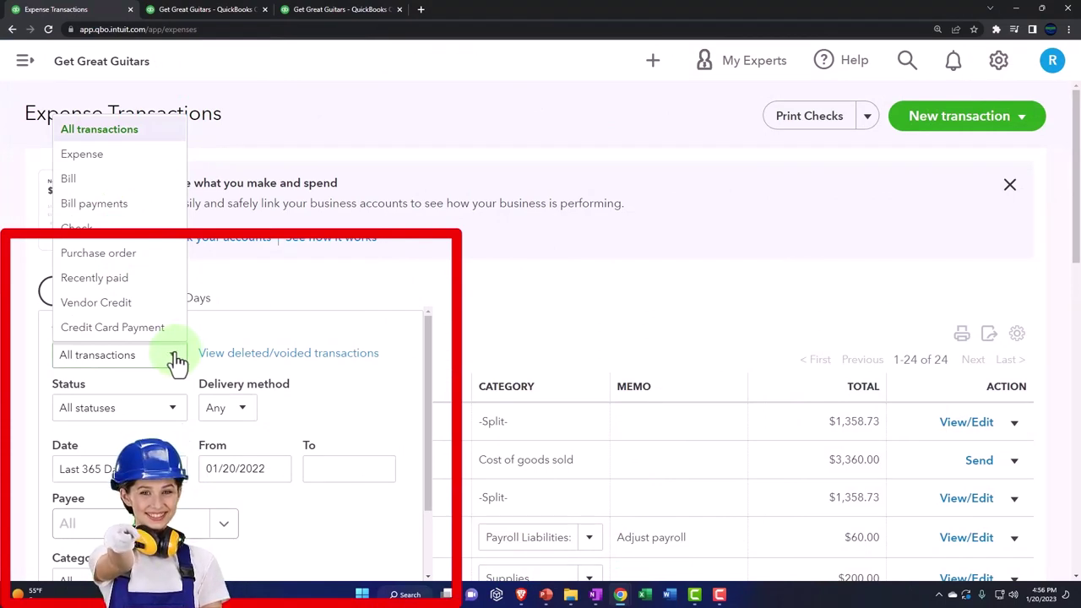
left_click(122, 253)
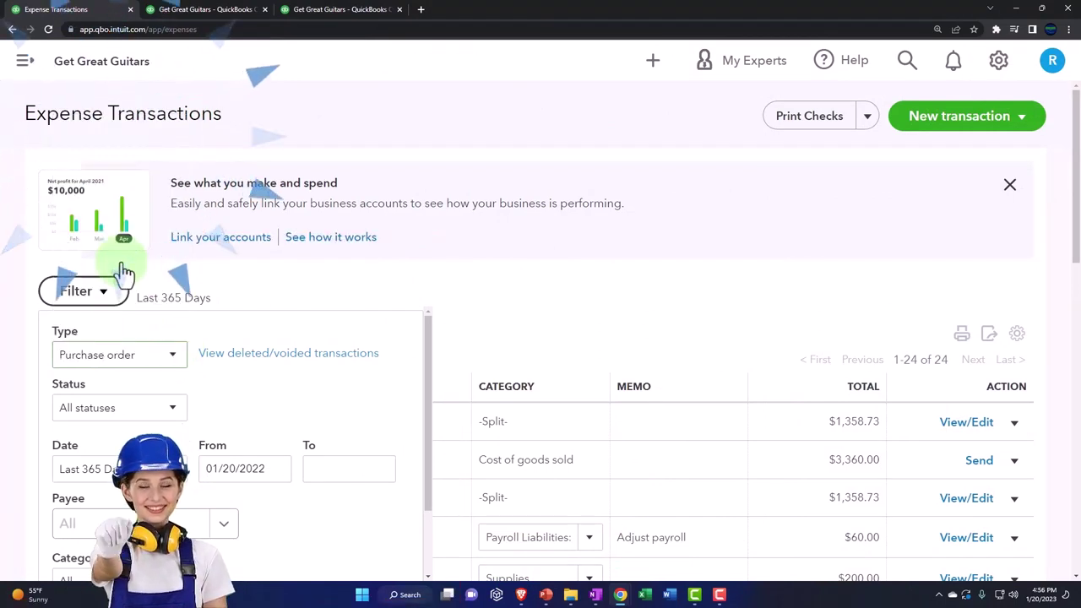
scroll(176, 363, "down", 1)
left_click(173, 354)
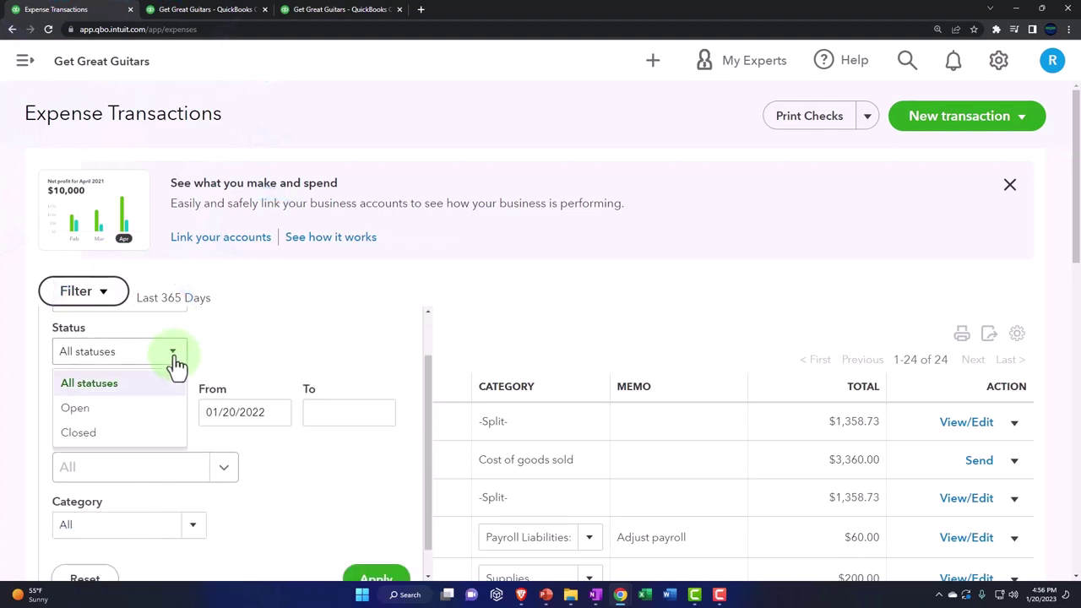
left_click(140, 409)
scroll(287, 456, "down", 1)
left_click(368, 550)
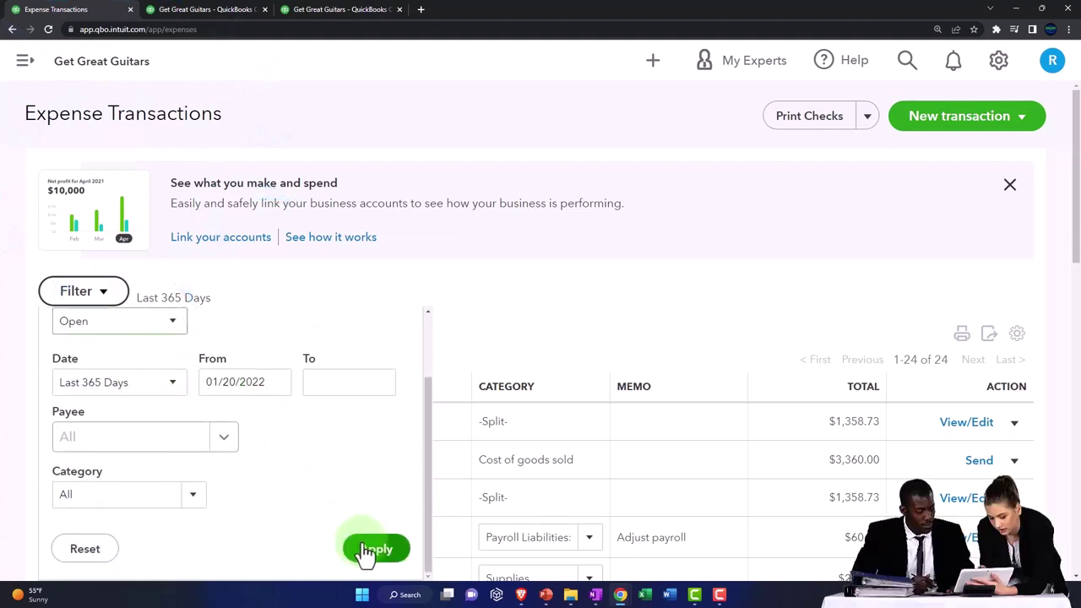